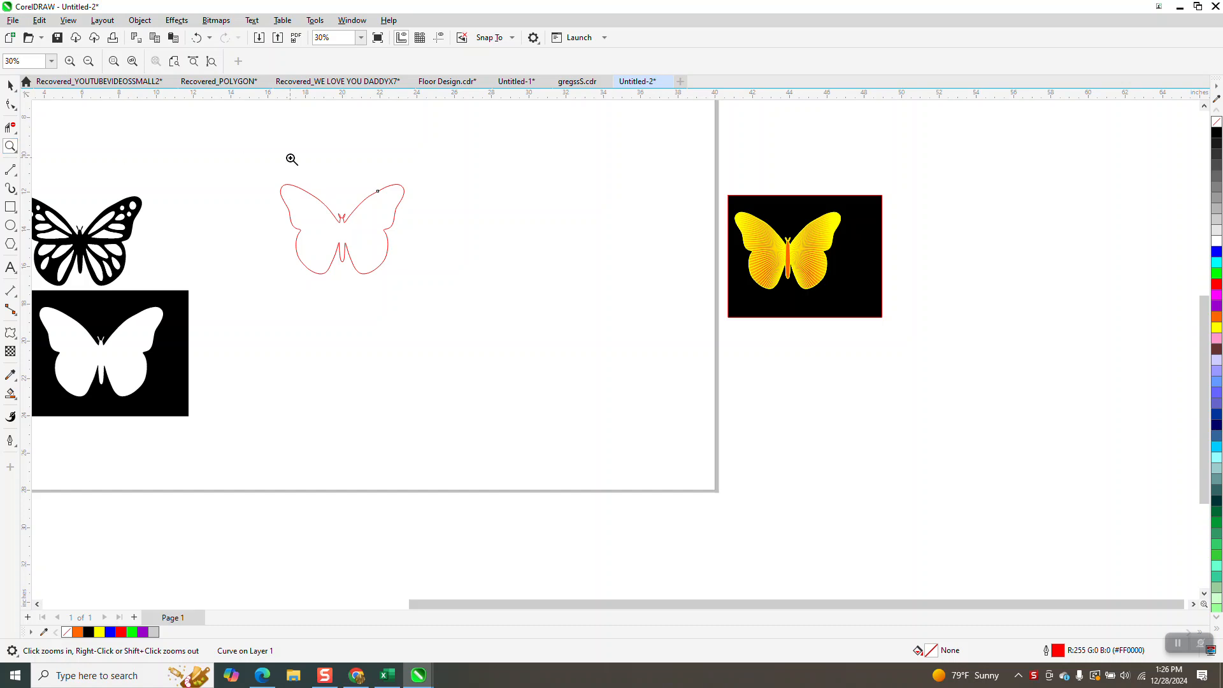
Draw a vertical line about 6.6 in tall over the butterfly and center it on the page as the symmetry axis
{"action": "left_click", "coordinate": [15, 174]}
{"action": "left_click", "coordinate": [80, 169]}
{"action": "mouse_move", "coordinate": [146, 154]}
{"action": "left_mouse_down"}
{"action": "mouse_move", "coordinate": [172, 483]}
{"action": "mouse_move", "coordinate": [189, 537]}
{"action": "left_mouse_up"}
{"action": "key", "text": "p"}
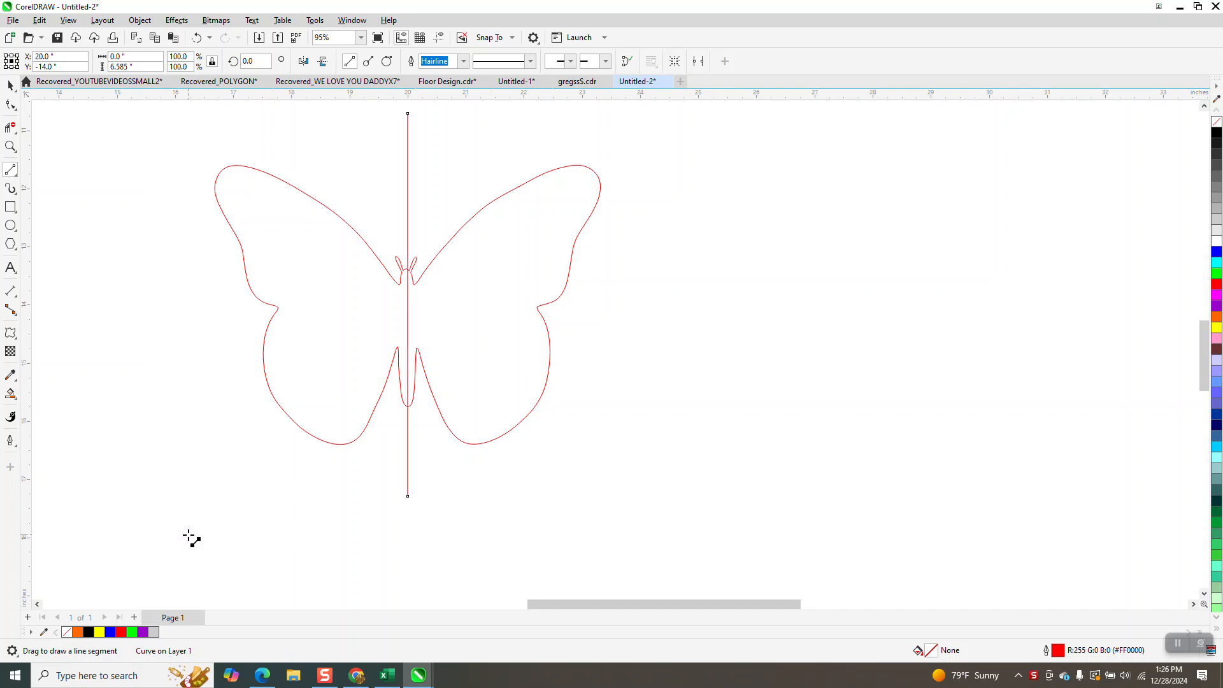
Delete the butterfly outline segments left of the vertical line, and make the remaining half outline and the line black hairlines
{"action": "left_click", "coordinate": [13, 129]}
{"action": "left_click_drag", "start_coordinate": [308, 178], "coordinate": [338, 321]}
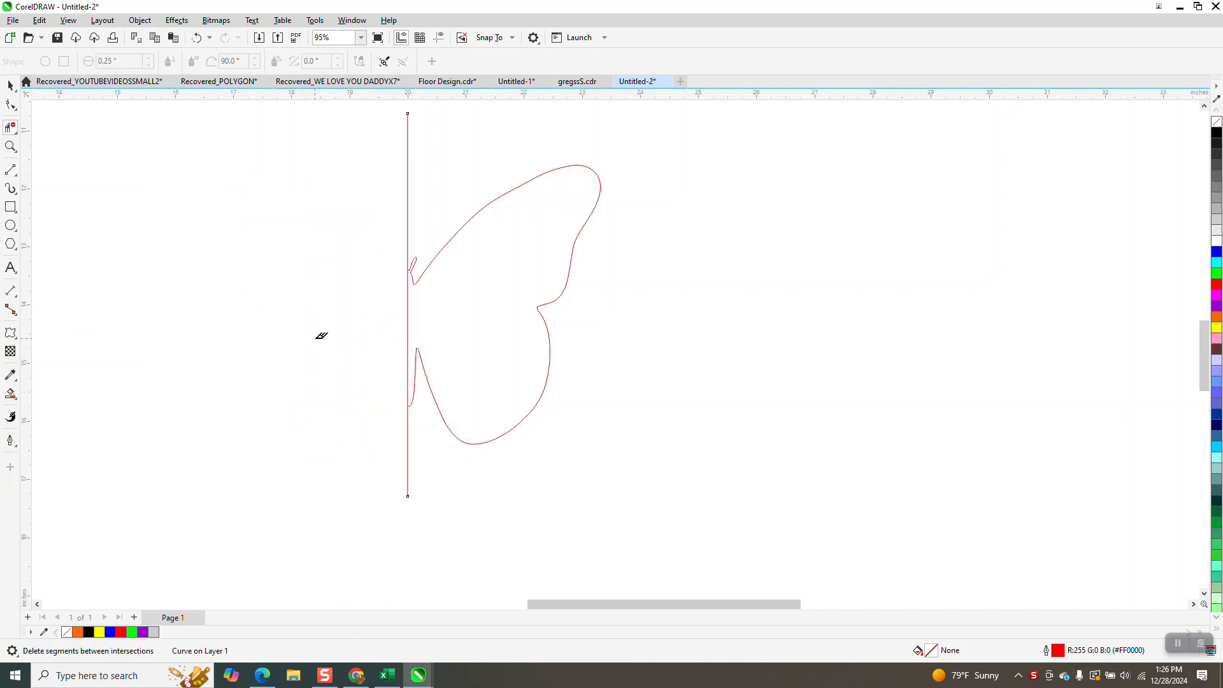
{"action": "left_click", "coordinate": [10, 84]}
{"action": "left_click", "coordinate": [412, 162]}
{"action": "scroll", "coordinate": [388, 133], "scroll_direction": "down", "scroll_amount": 2}
{"action": "left_click_drag", "start_coordinate": [548, 409], "coordinate": [549, 409]}
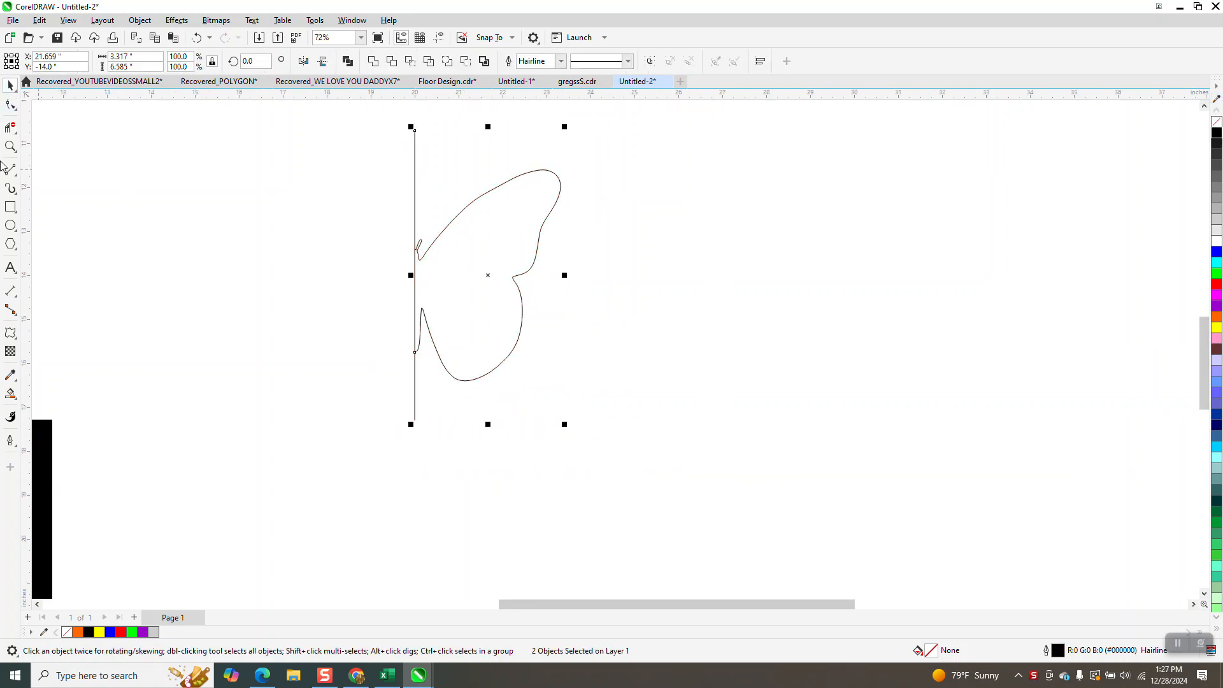
Draw a 3-point curve about 5.26 in wide and 3.91 in tall from the vertical line out past the upper wing tip
{"action": "left_click", "coordinate": [10, 146]}
{"action": "left_click_drag", "start_coordinate": [351, 149], "coordinate": [685, 433]}
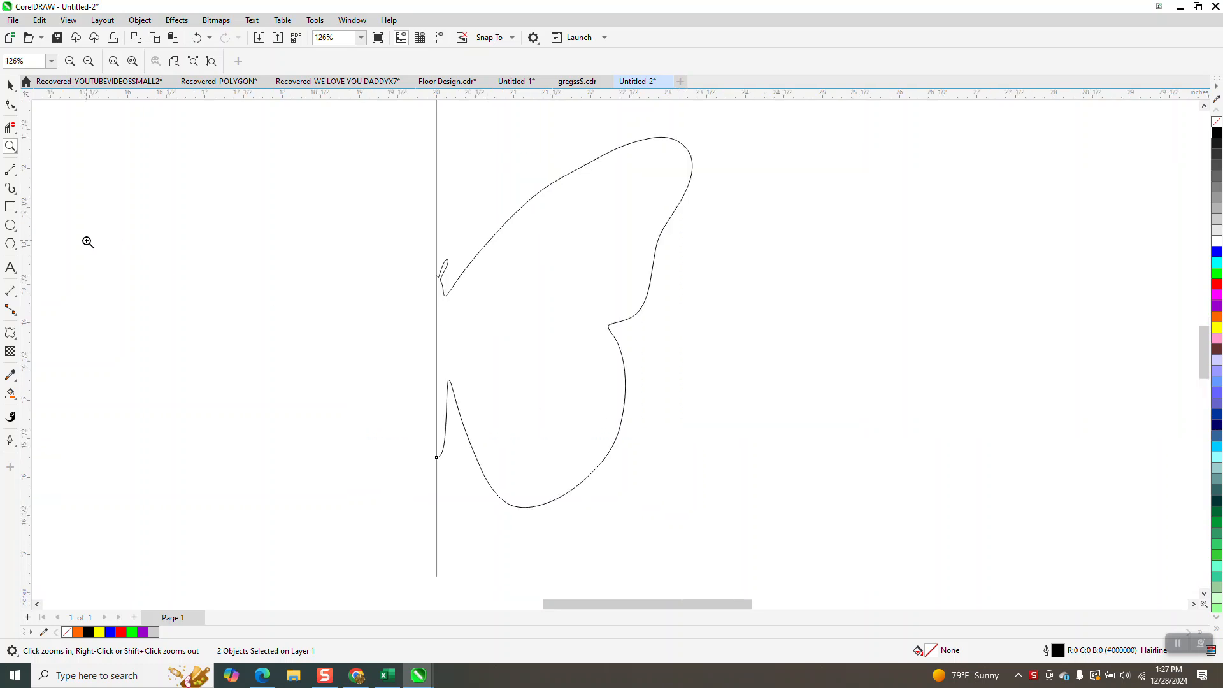
{"action": "left_click", "coordinate": [10, 170]}
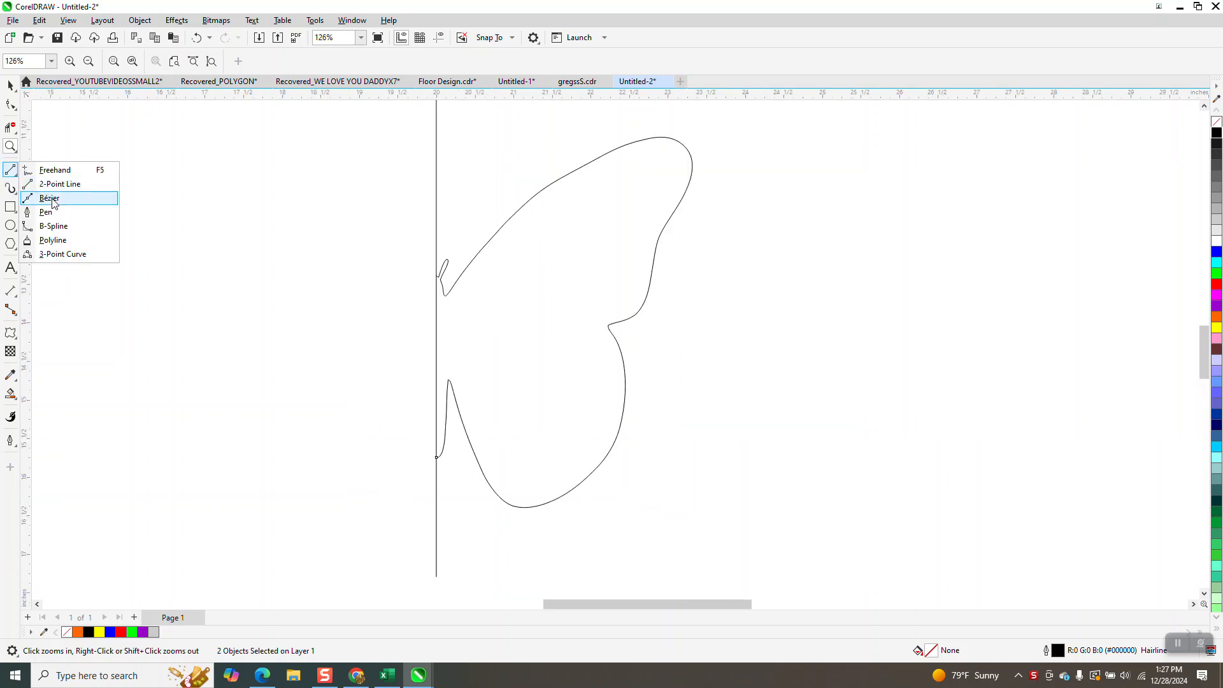
{"action": "left_click", "coordinate": [62, 254]}
{"action": "left_click_drag", "start_coordinate": [437, 338], "coordinate": [843, 129]}
{"action": "left_click", "coordinate": [553, 291]}
Draw a second 3-point curve from the first curve's start point down past the lower wing
{"action": "left_click_drag", "start_coordinate": [437, 430], "coordinate": [597, 577]}
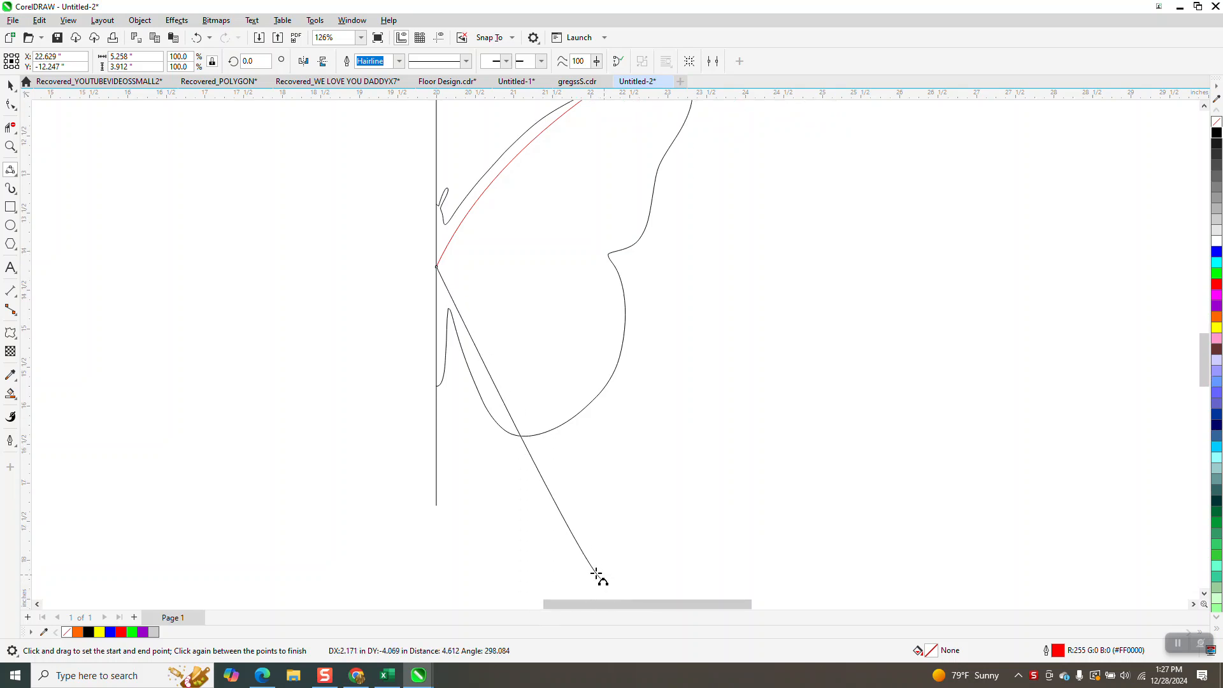
{"action": "left_click", "coordinate": [589, 563]}
{"action": "key", "text": "space"}
{"action": "scroll", "coordinate": [319, 405], "scroll_direction": "down", "scroll_amount": 3}
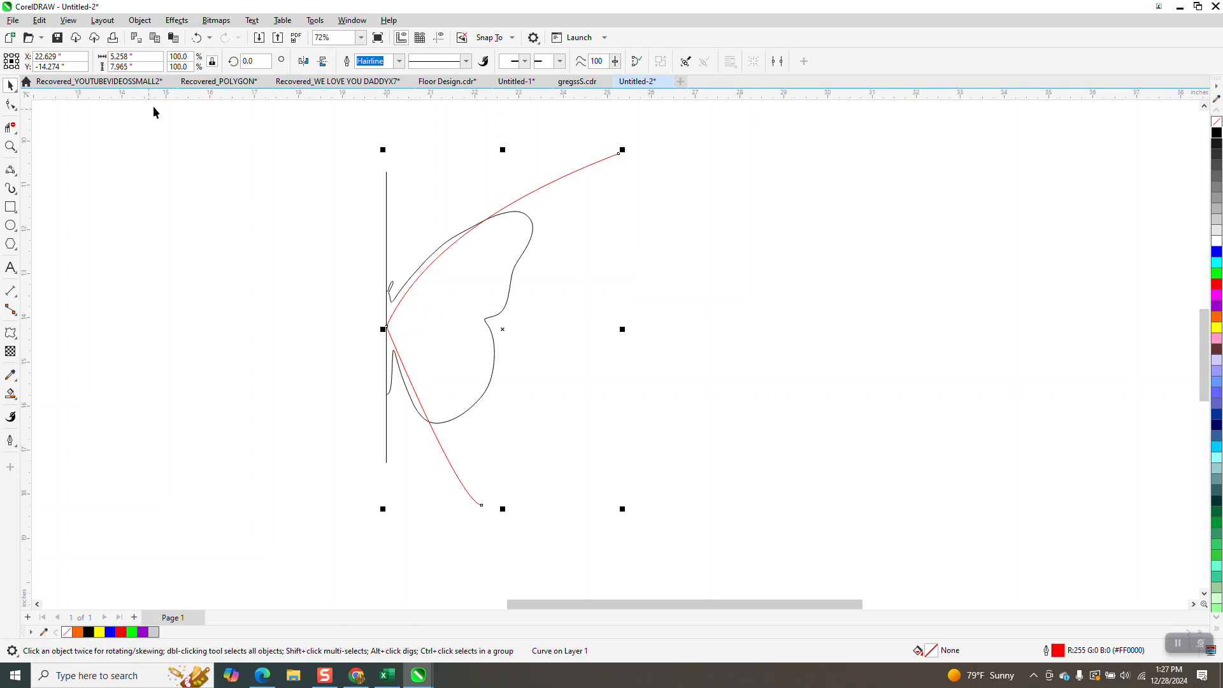
Break the joined curve at its shared node on the vertical line into separate upper and lower curves
{"action": "left_click", "coordinate": [10, 106]}
{"action": "left_click_drag", "start_coordinate": [399, 328], "coordinate": [395, 333]}
{"action": "right_click", "coordinate": [396, 334]}
{"action": "left_click", "coordinate": [423, 379]}
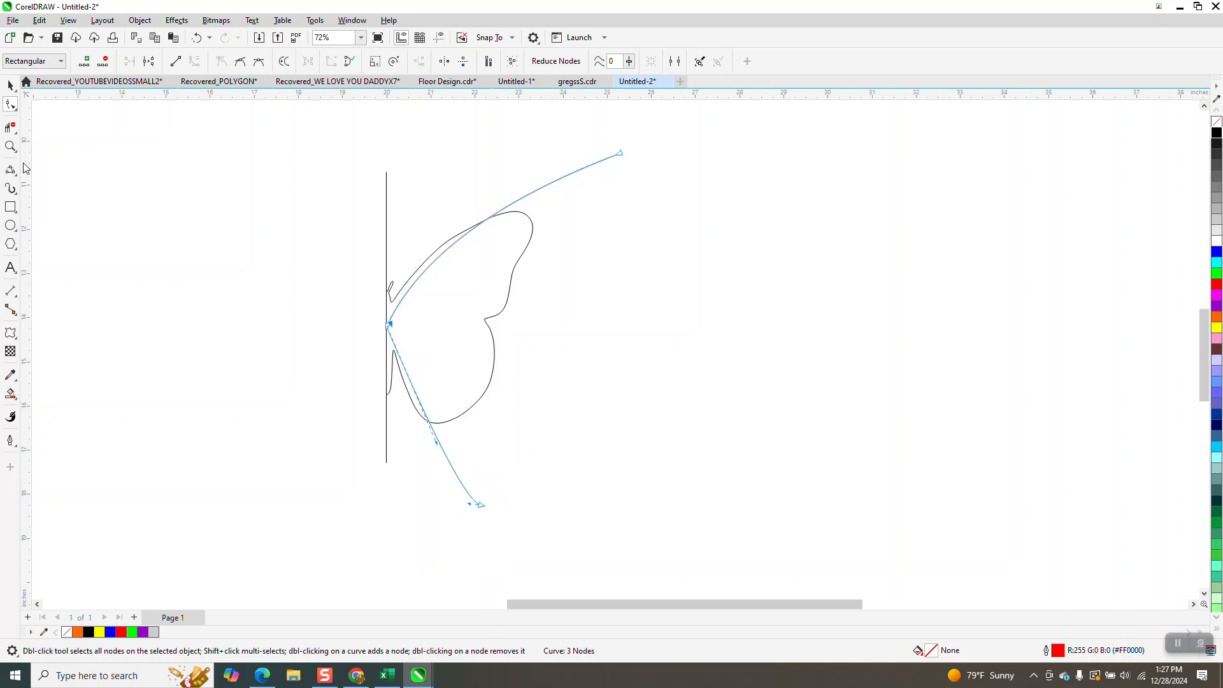
{"action": "left_click", "coordinate": [10, 85]}
{"action": "left_click", "coordinate": [140, 20]}
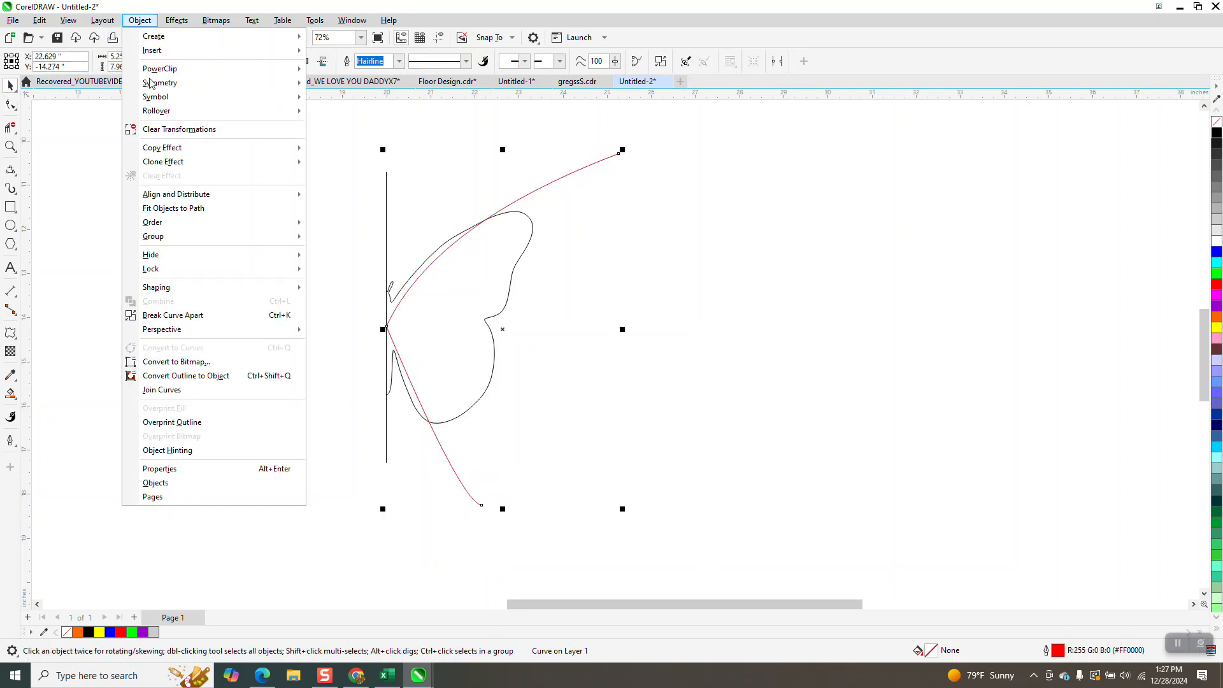
{"action": "left_click", "coordinate": [191, 315]}
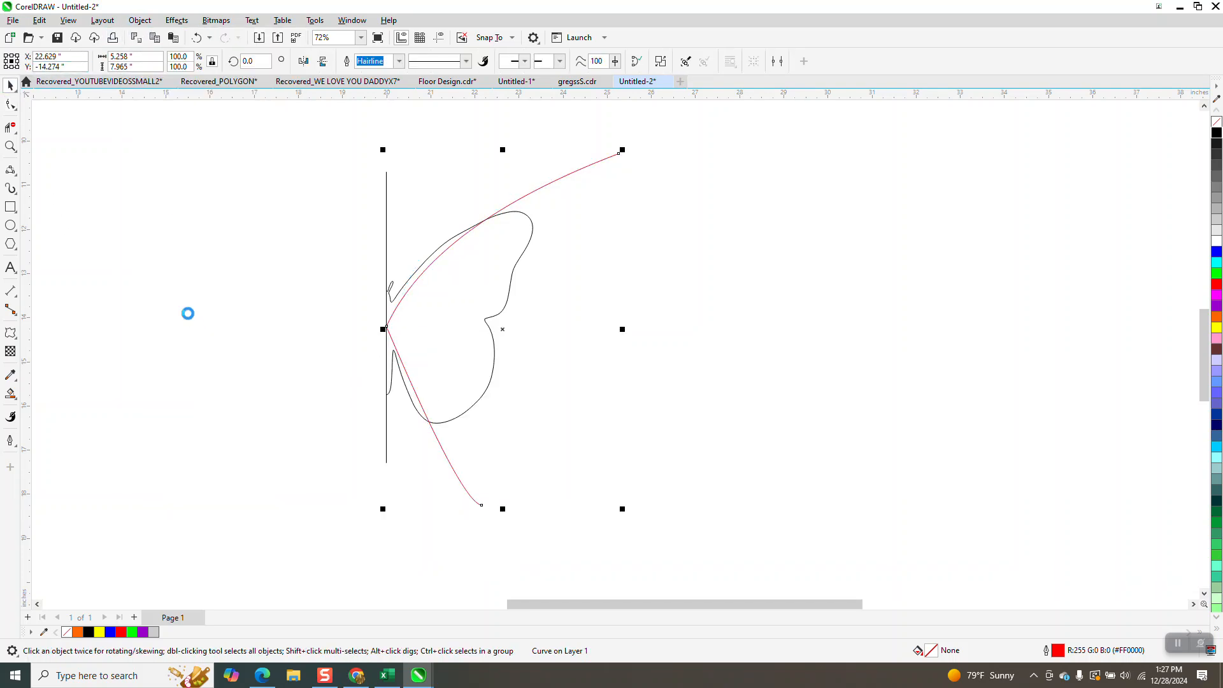
{"action": "left_click", "coordinate": [261, 310]}
{"action": "left_click", "coordinate": [579, 169]}
{"action": "left_click", "coordinate": [9, 106]}
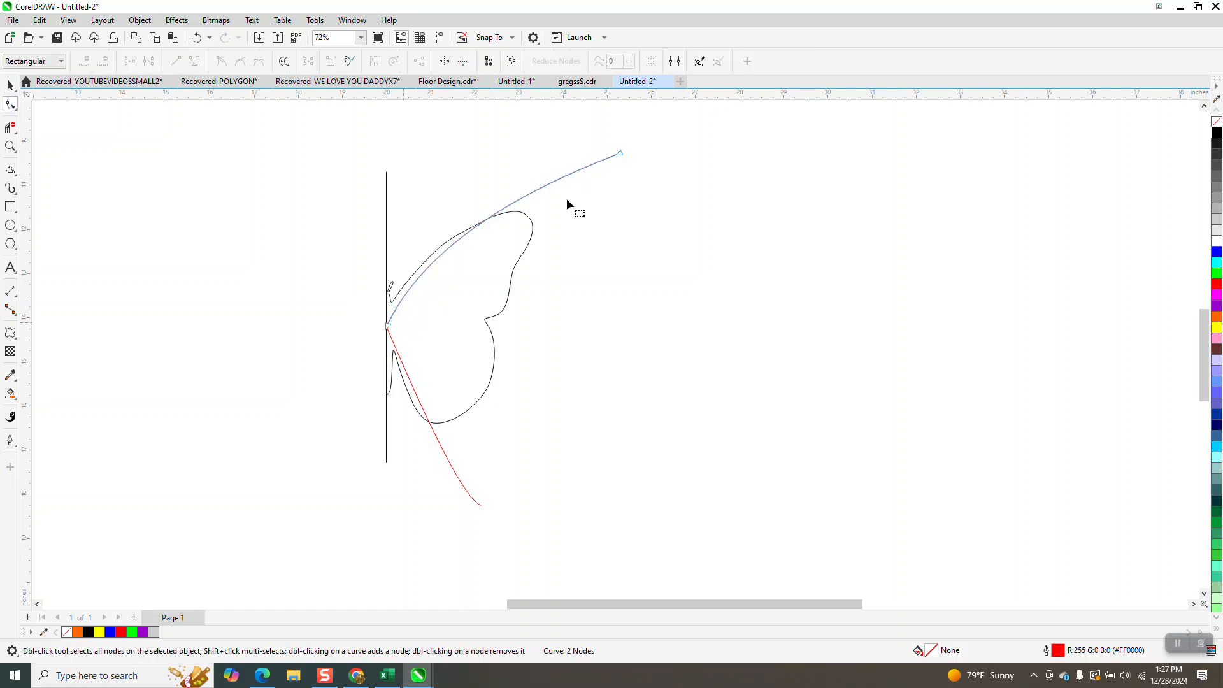
{"action": "left_click", "coordinate": [442, 446]}
{"action": "left_click", "coordinate": [10, 84]}
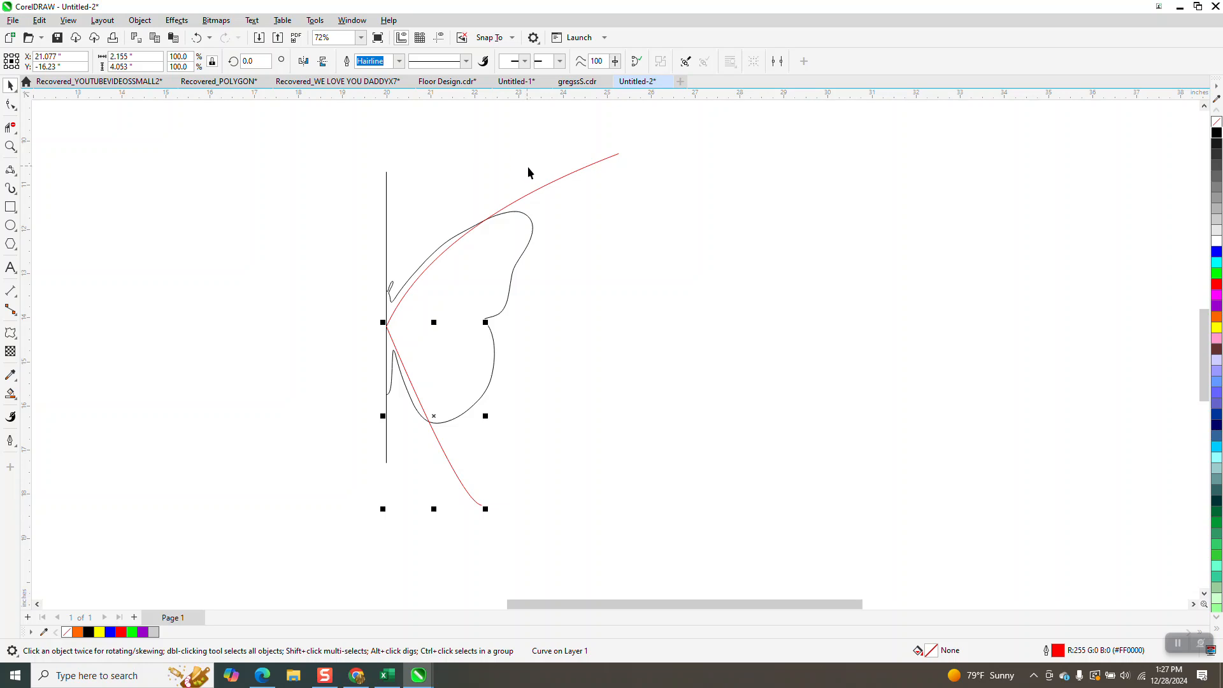
Blend the lower curve with the upper curve using 50 steps
{"action": "left_click", "coordinate": [547, 185]}
{"action": "left_click", "coordinate": [551, 184]}
{"action": "left_click", "coordinate": [449, 462]}
{"action": "left_click", "coordinate": [184, 24]}
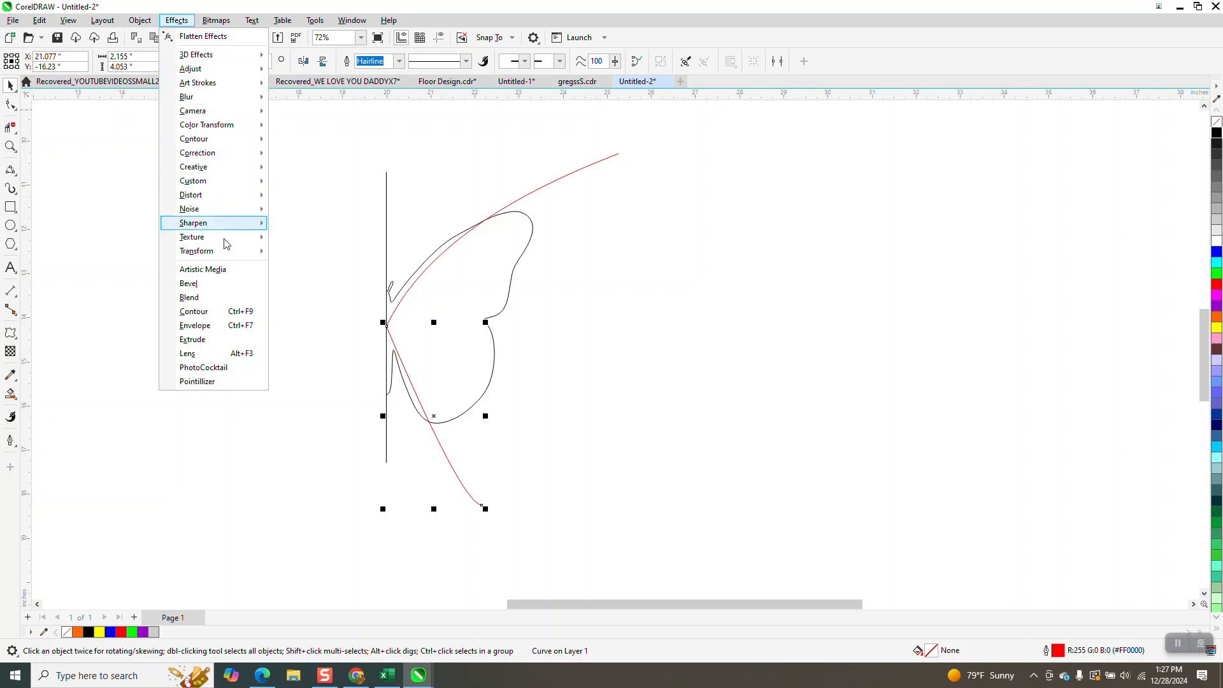
{"action": "left_click", "coordinate": [199, 299]}
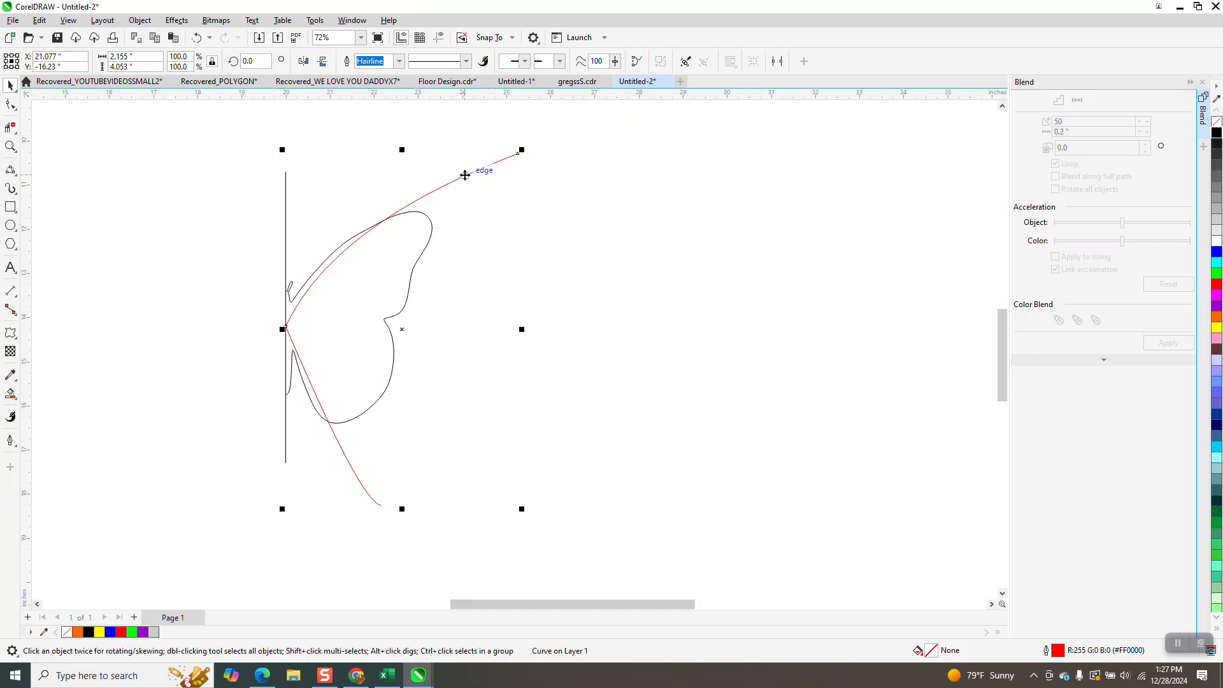
{"action": "left_click", "coordinate": [464, 176], "text": "shift"}
{"action": "left_click", "coordinate": [1168, 343]}
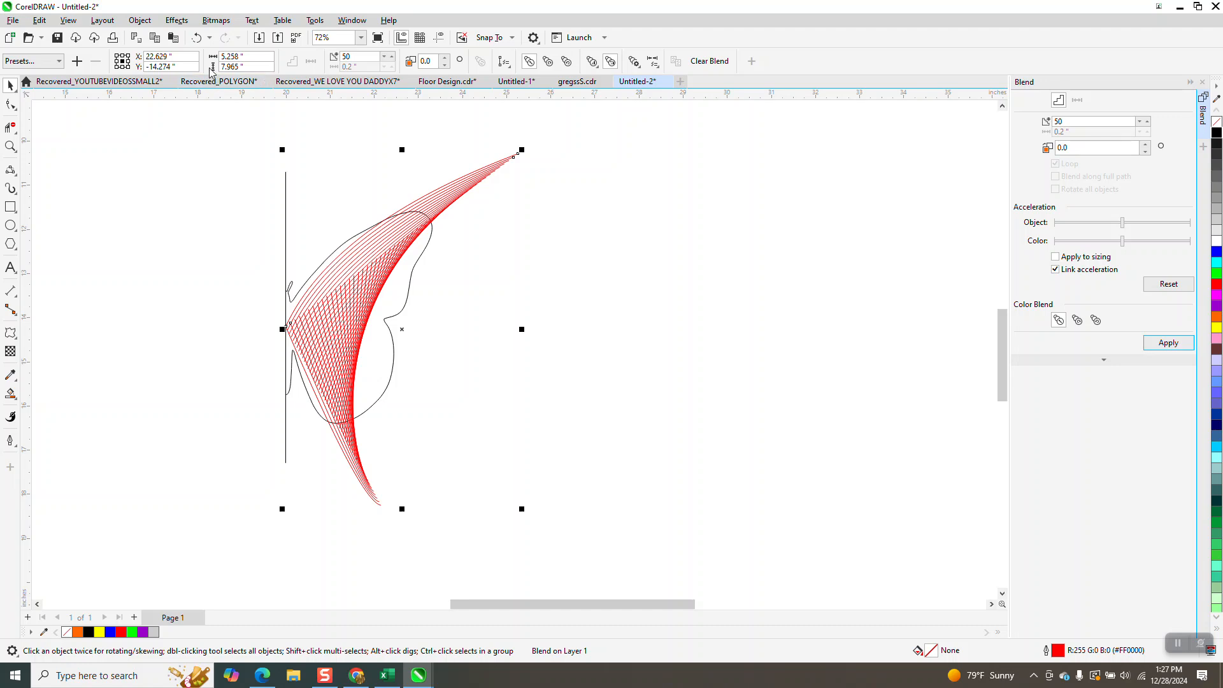
Undo the blend and delete the lower curve
{"action": "left_click", "coordinate": [196, 38]}
{"action": "left_click", "coordinate": [417, 463]}
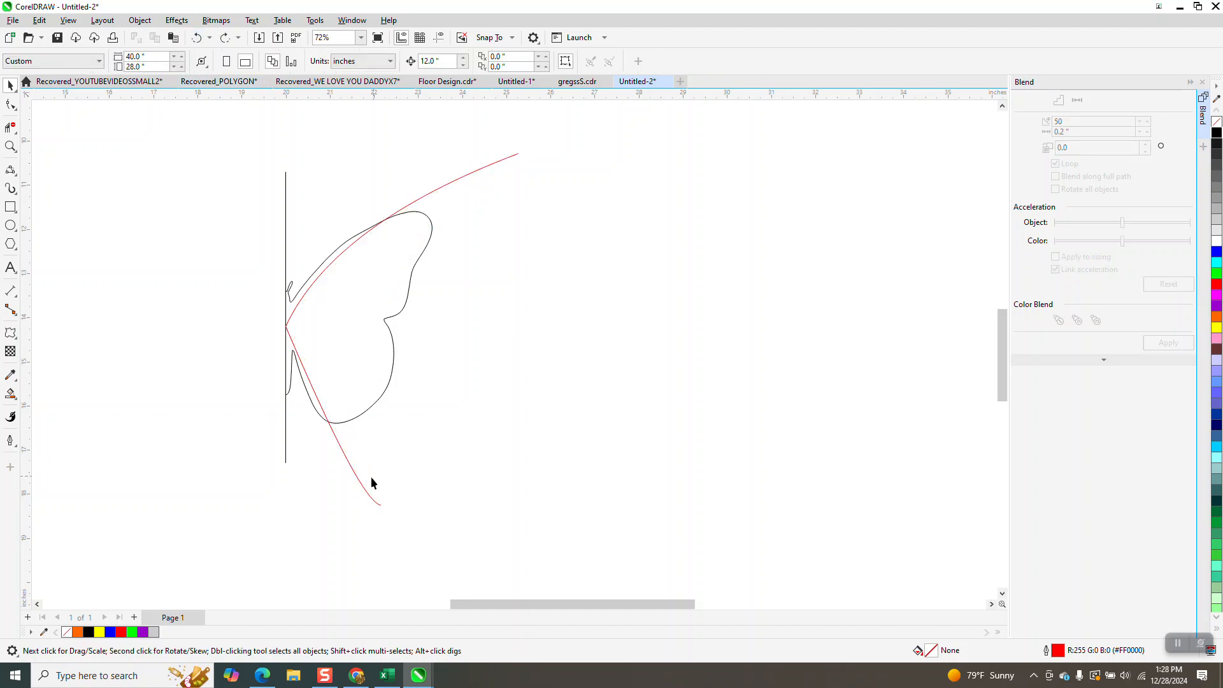
{"action": "left_click", "coordinate": [362, 484]}
{"action": "key", "text": "Delete"}
Move the upper curve's start node slightly up along the vertical line, closer to the wing outline
{"action": "left_click", "coordinate": [434, 189]}
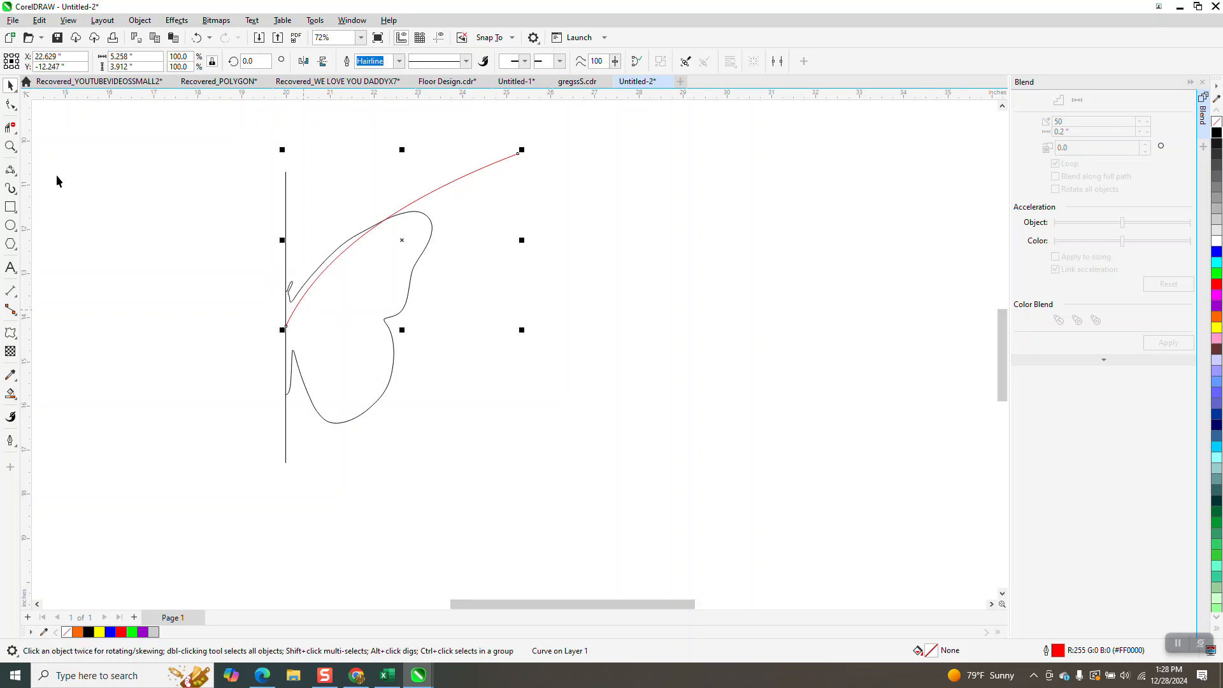
{"action": "left_click", "coordinate": [10, 145]}
{"action": "left_click_drag", "start_coordinate": [268, 237], "coordinate": [507, 472]}
{"action": "left_click", "coordinate": [11, 104]}
{"action": "left_click_drag", "start_coordinate": [254, 288], "coordinate": [255, 276]}
{"action": "scroll", "coordinate": [258, 383], "scroll_direction": "down", "scroll_amount": 3}
{"action": "left_click", "coordinate": [11, 84]}
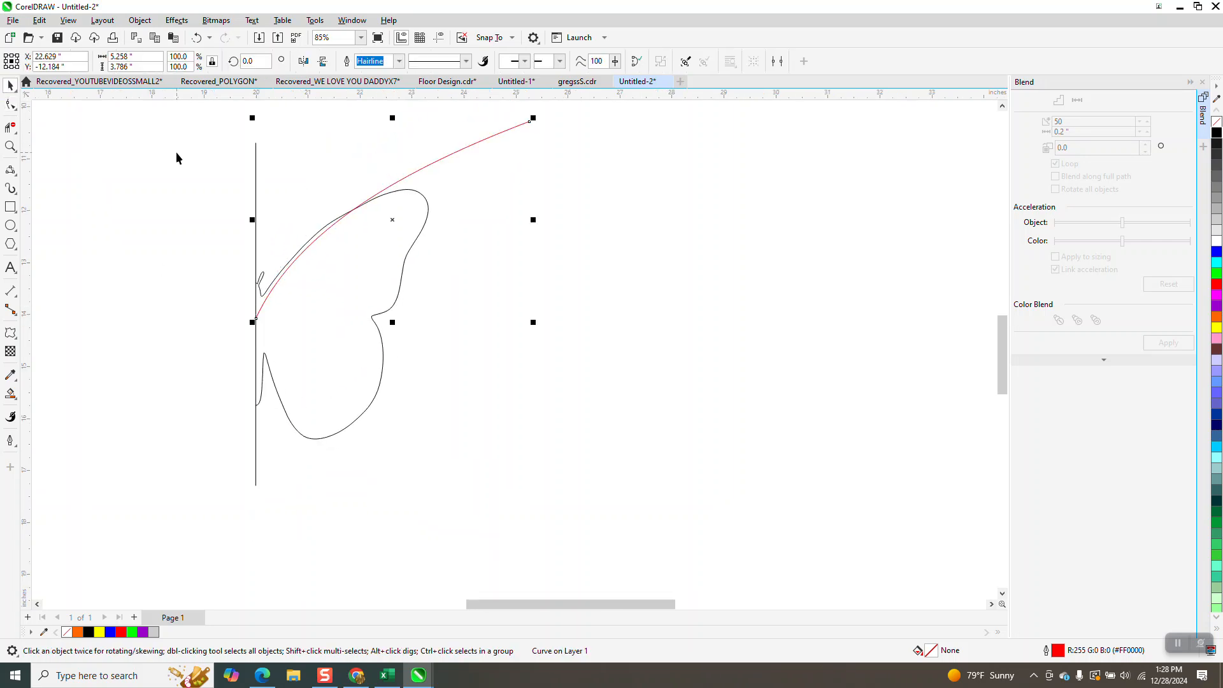
Set the curve's rotation center on its inner end and create a copy rotated slightly clockwise
{"action": "left_click", "coordinate": [392, 222]}
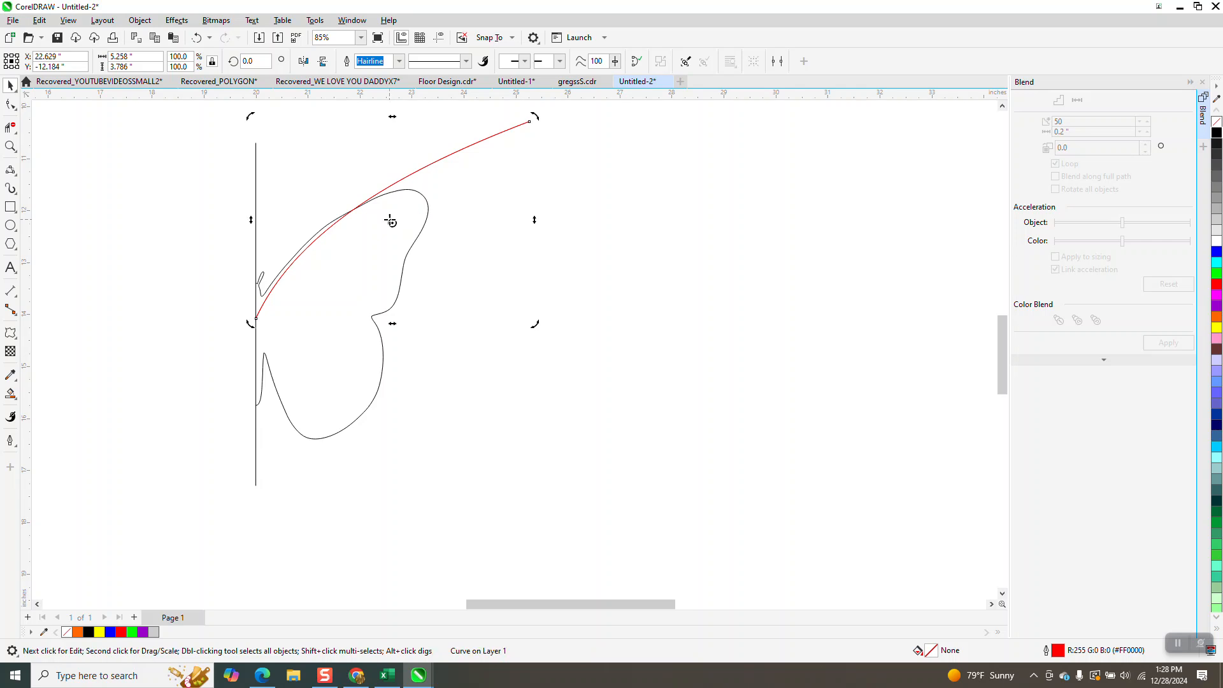
{"action": "left_click_drag", "start_coordinate": [391, 222], "coordinate": [256, 319]}
{"action": "left_click_drag", "start_coordinate": [536, 114], "coordinate": [544, 135]}
Repeat the rotated copy of the curve until the fan covers the whole wing down past the vertical line
{"action": "key", "text": "ctrl+r"}
{"action": "key", "text": "ctrl+r"}
{"action": "key", "text": "ctrl+r"}
{"action": "key", "text": "ctrl+r"}
{"action": "key", "text": "ctrl+r"}
{"action": "key", "text": "ctrl+r"}
{"action": "key", "text": "ctrl+r"}
{"action": "key", "text": "ctrl+r"}
{"action": "key", "text": "ctrl+r"}
{"action": "key", "text": "ctrl+r"}
{"action": "key", "text": "ctrl+r"}
{"action": "key", "text": "ctrl+r"}
{"action": "key", "text": "ctrl+r"}
{"action": "key", "text": "ctrl+r"}
{"action": "key", "text": "ctrl+r"}
{"action": "key", "text": "ctrl+r"}
{"action": "key", "text": "ctrl+r"}
{"action": "key", "text": "ctrl+r"}
{"action": "key", "text": "ctrl+r"}
{"action": "key", "text": "ctrl+r"}
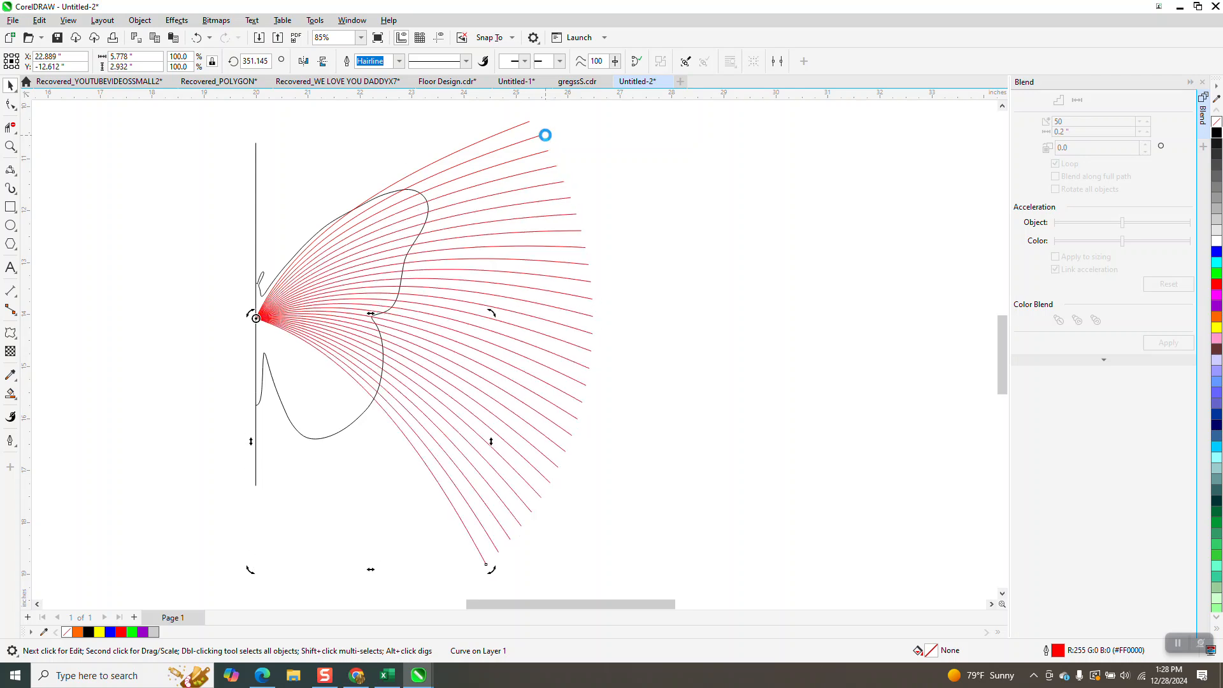
{"action": "key", "text": "ctrl+r"}
{"action": "key", "text": "ctrl+r"}
{"action": "key", "text": "ctrl+r"}
{"action": "key", "text": "ctrl+r"}
{"action": "key", "text": "ctrl+r"}
{"action": "key", "text": "ctrl+r"}
{"action": "key", "text": "ctrl+r"}
{"action": "key", "text": "ctrl+r"}
{"action": "key", "text": "ctrl+r"}
{"action": "key", "text": "ctrl+r"}
{"action": "key", "text": "ctrl+r"}
{"action": "key", "text": "ctrl+r"}
{"action": "key", "text": "ctrl+r"}
{"action": "key", "text": "ctrl+r"}
{"action": "key", "text": "ctrl+r"}
{"action": "key", "text": "ctrl+r"}
{"action": "key", "text": "ctrl+r"}
{"action": "key", "text": "ctrl+r"}
{"action": "key", "text": "ctrl+r"}
{"action": "key", "text": "ctrl+r"}
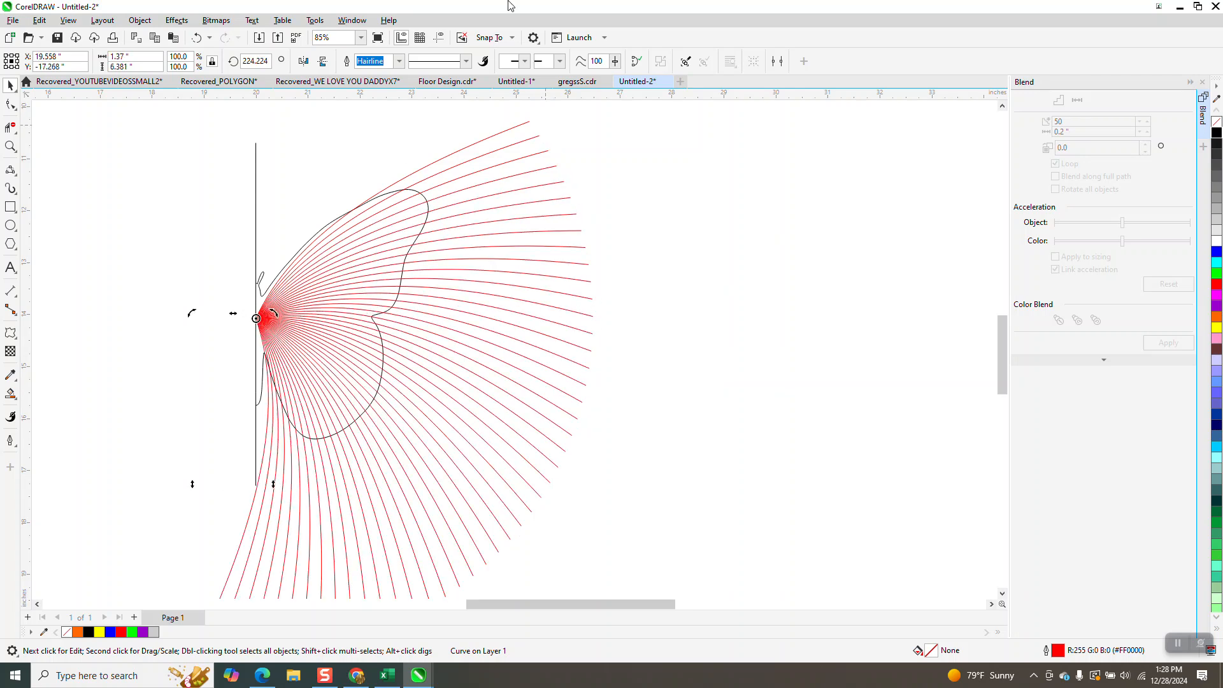
Delete the vertical center line from the half butterfly
{"action": "scroll", "coordinate": [433, 191], "scroll_direction": "down", "scroll_amount": 2}
{"action": "left_click", "coordinate": [317, 185]}
{"action": "left_click", "coordinate": [319, 184]}
Select the half-butterfly outline and move it 12 in to the right, clear of the fanned curves
{"action": "left_click", "coordinate": [351, 190]}
{"action": "left_click", "coordinate": [433, 209]}
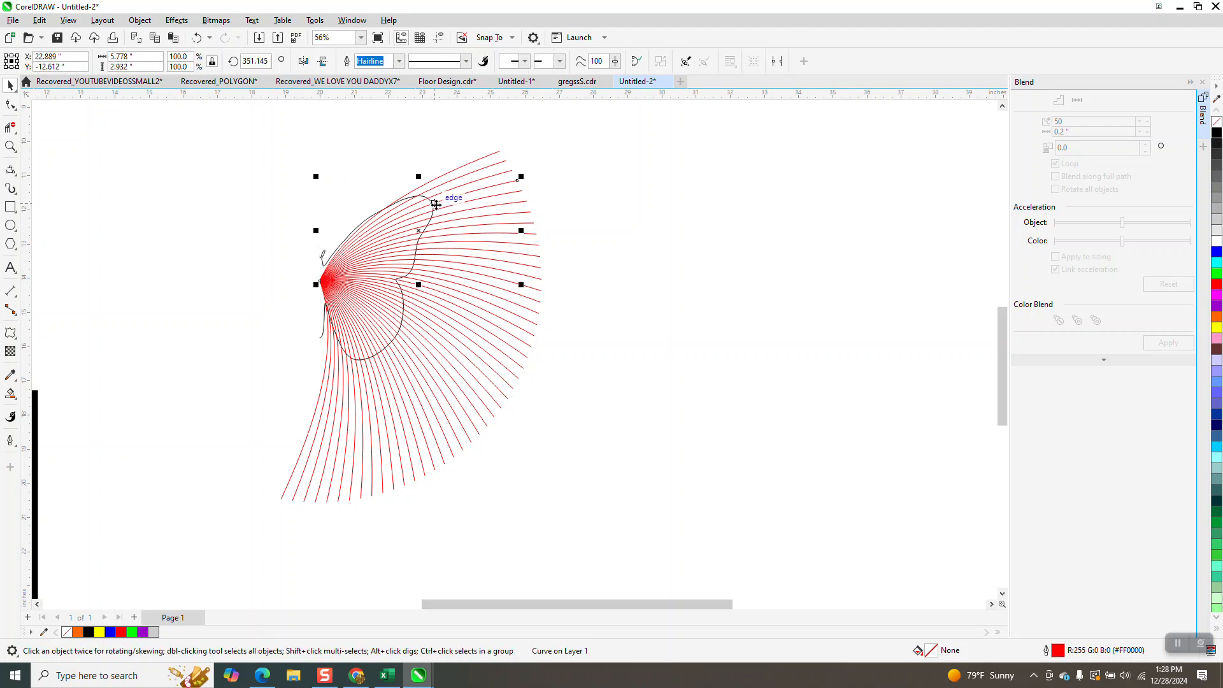
{"action": "left_click", "coordinate": [426, 176]}
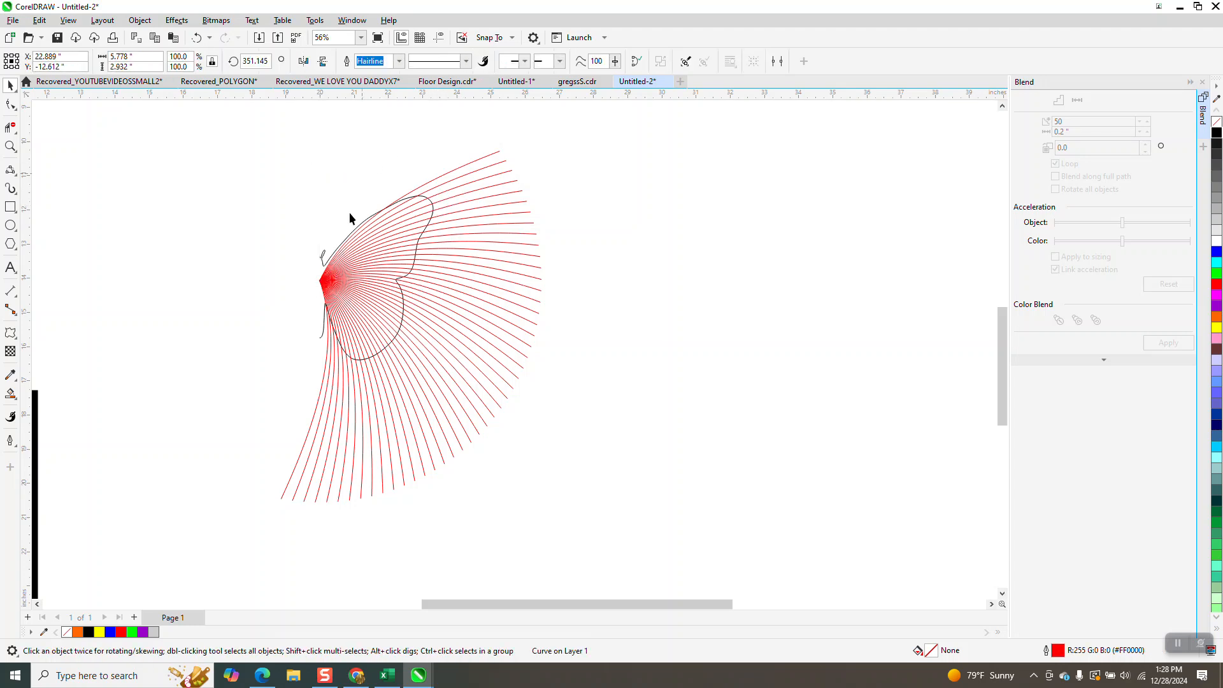
{"action": "left_click", "coordinate": [323, 261]}
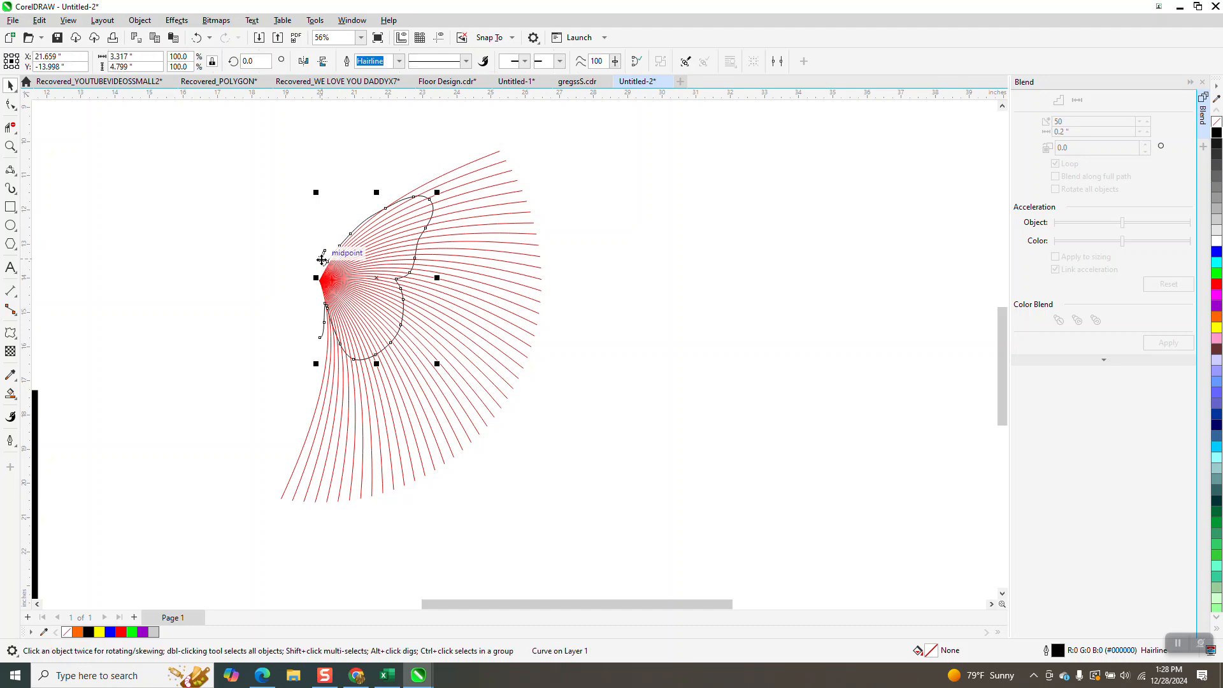
{"action": "key", "text": "Right"}
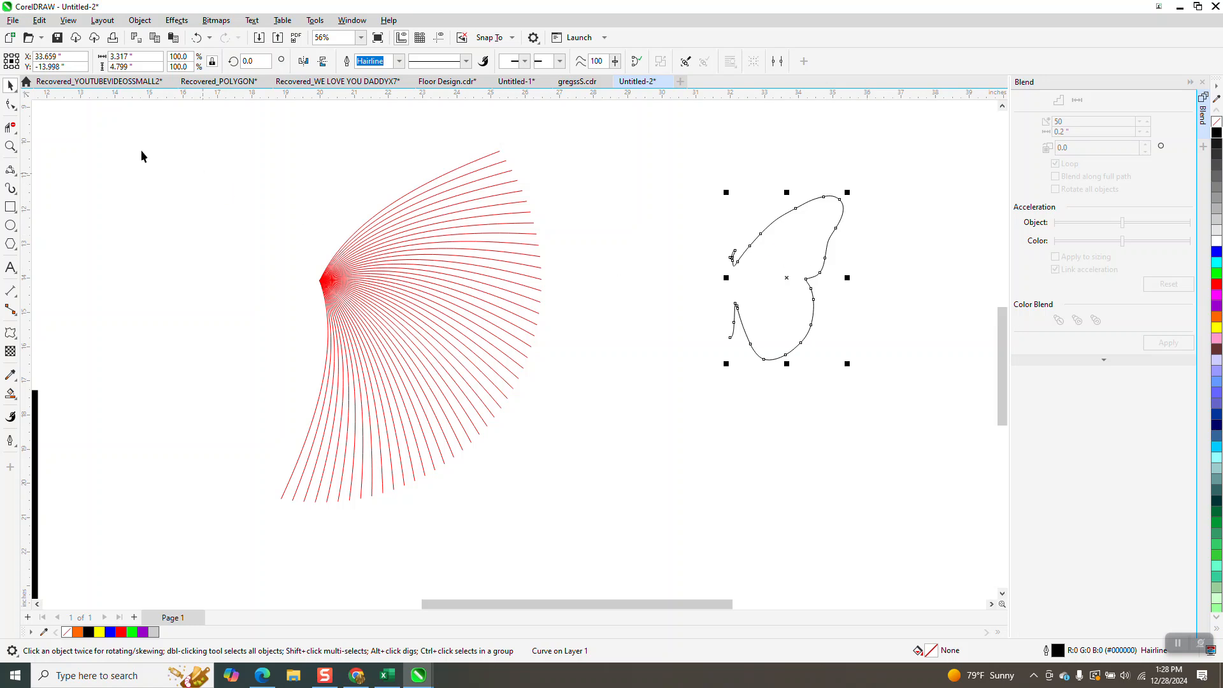
Close the wing's inner gap with a slightly bowed 3-point curve about 1.09 in tall between its upper and lower inner corners
{"action": "left_click", "coordinate": [11, 146]}
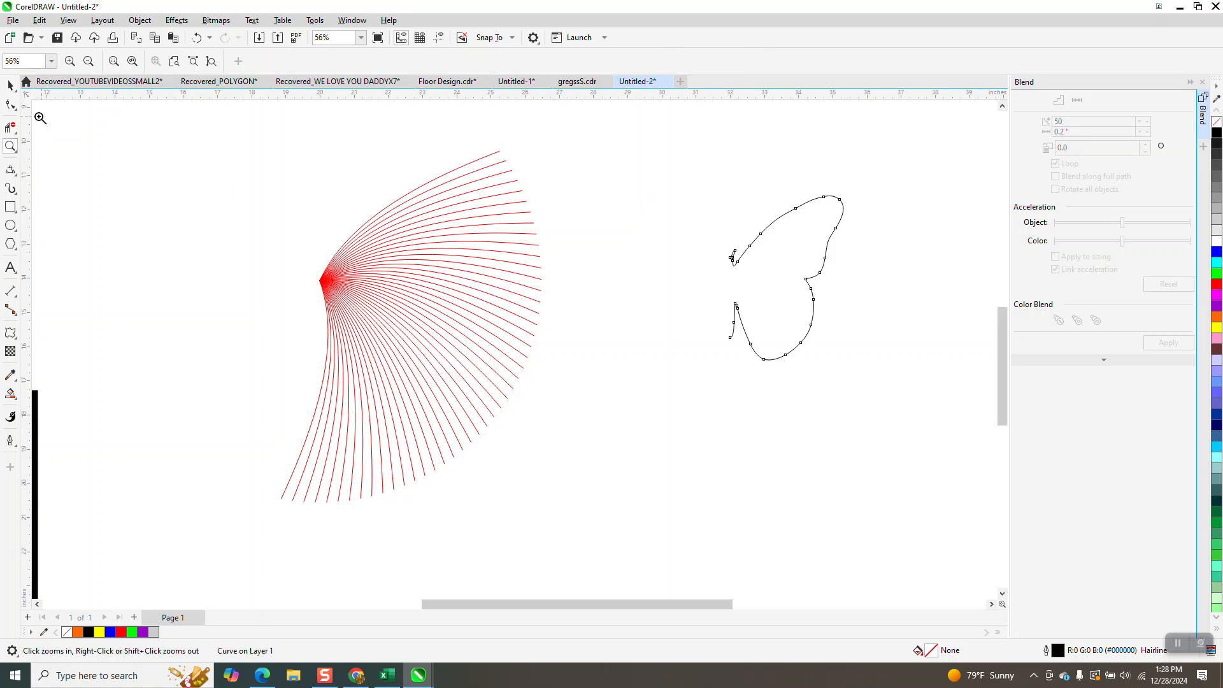
{"action": "left_click_drag", "start_coordinate": [561, 160], "coordinate": [921, 421]}
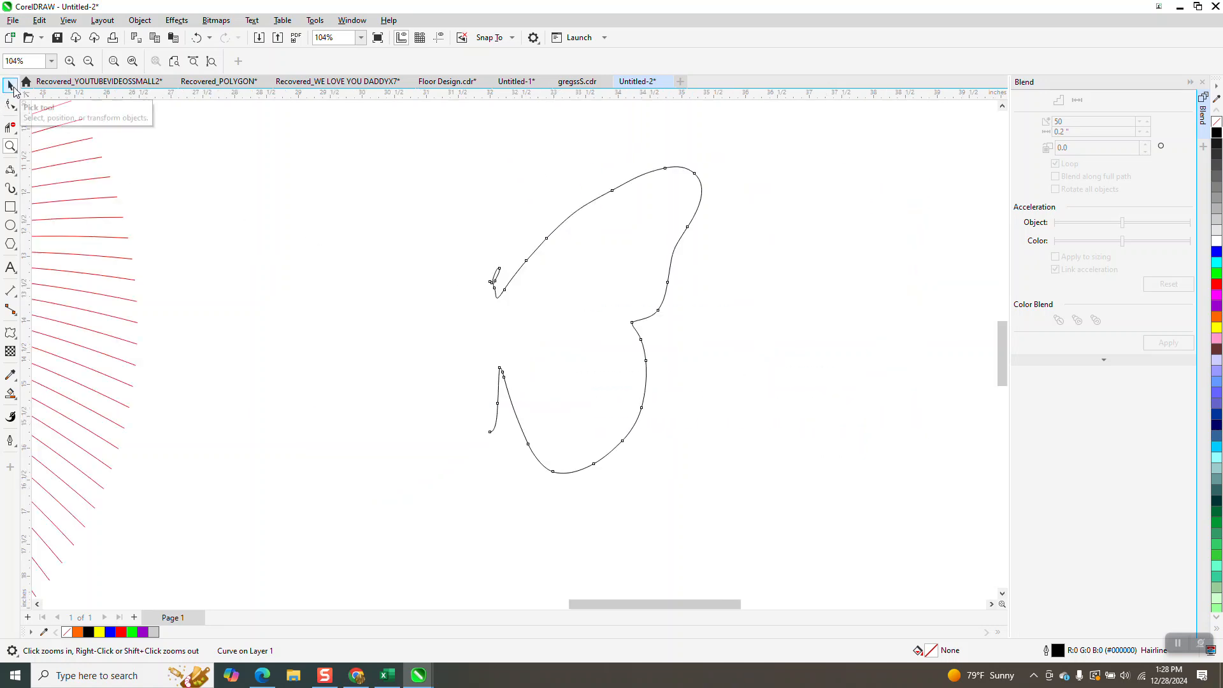
{"action": "left_click", "coordinate": [12, 87]}
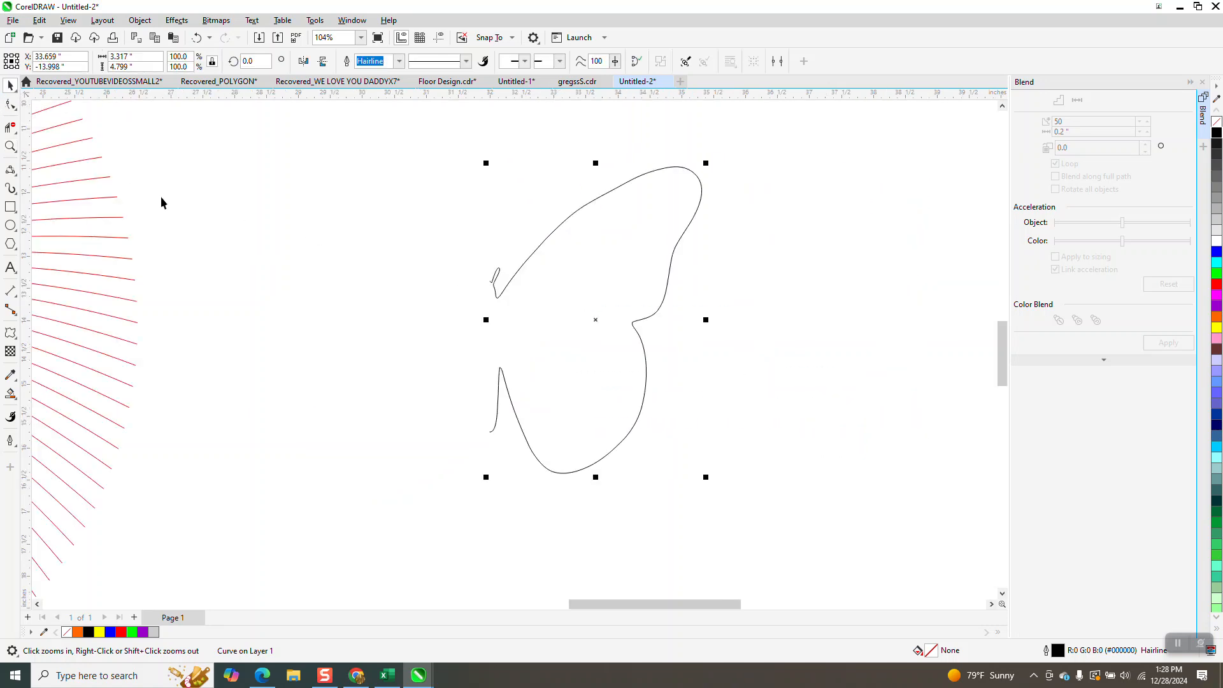
{"action": "left_click", "coordinate": [10, 169]}
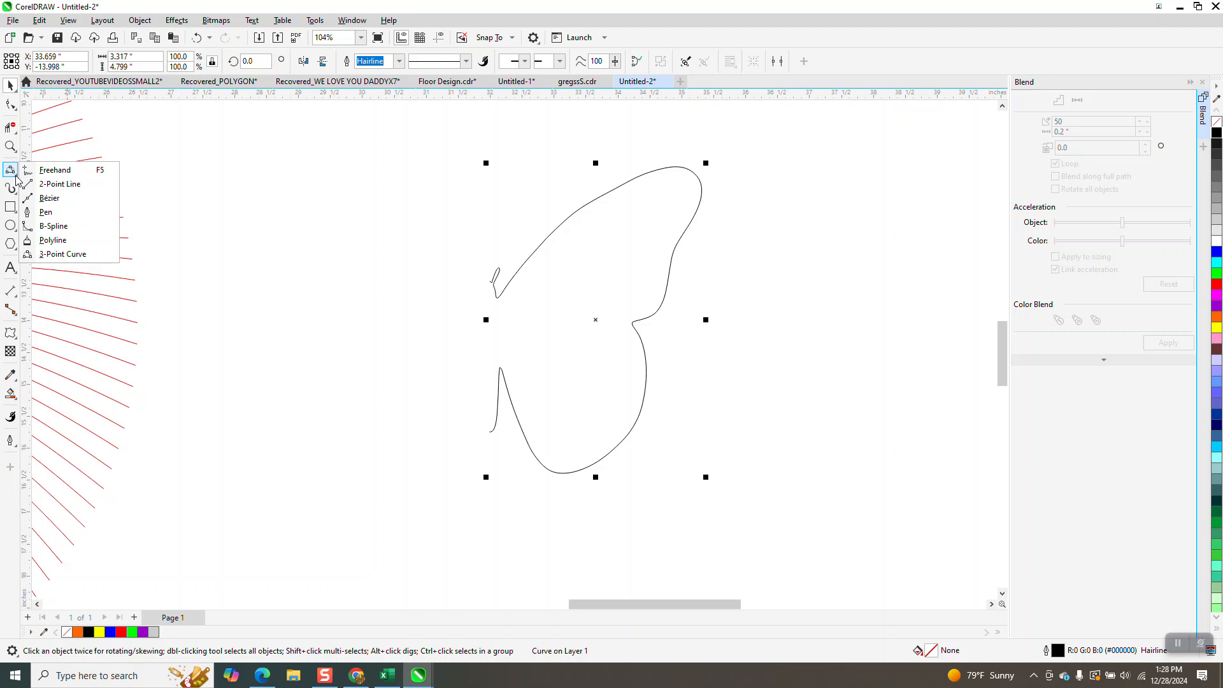
{"action": "left_click", "coordinate": [64, 254]}
{"action": "left_click_drag", "start_coordinate": [499, 295], "coordinate": [500, 364]}
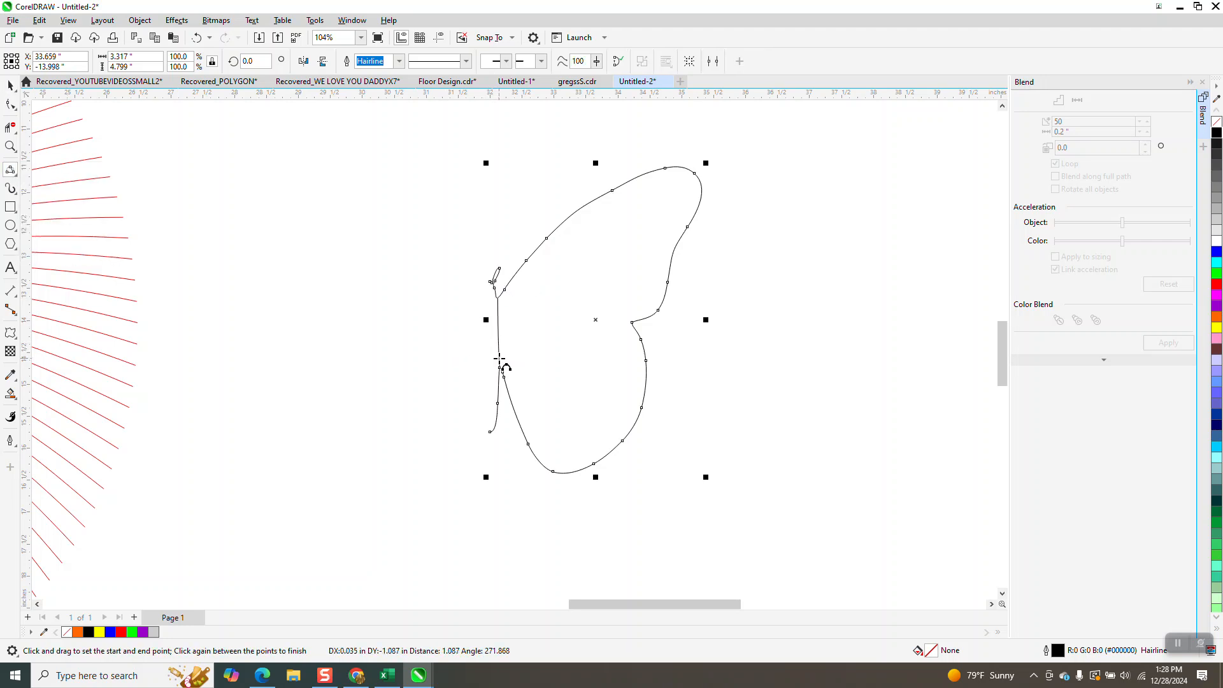
{"action": "left_click", "coordinate": [501, 354]}
{"action": "left_click", "coordinate": [7, 86]}
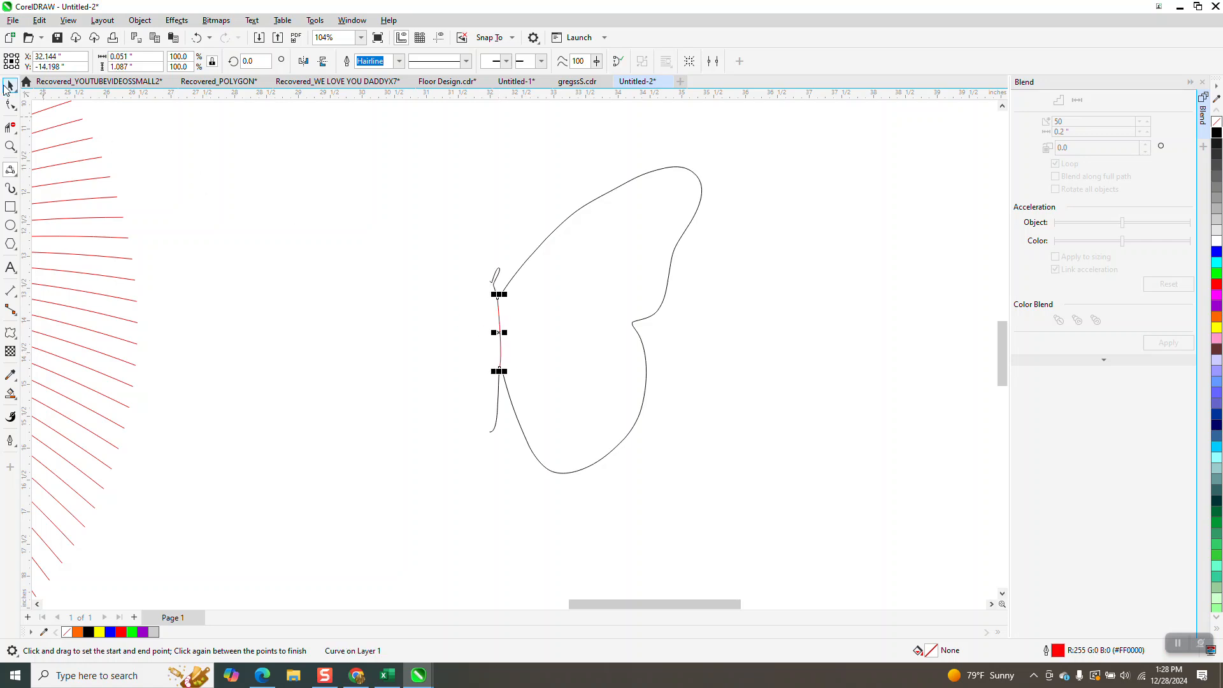
Mirror a copy of the half outline and its closing curve horizontally to the left to complete the butterfly
{"action": "left_click_drag", "start_coordinate": [390, 123], "coordinate": [868, 540]}
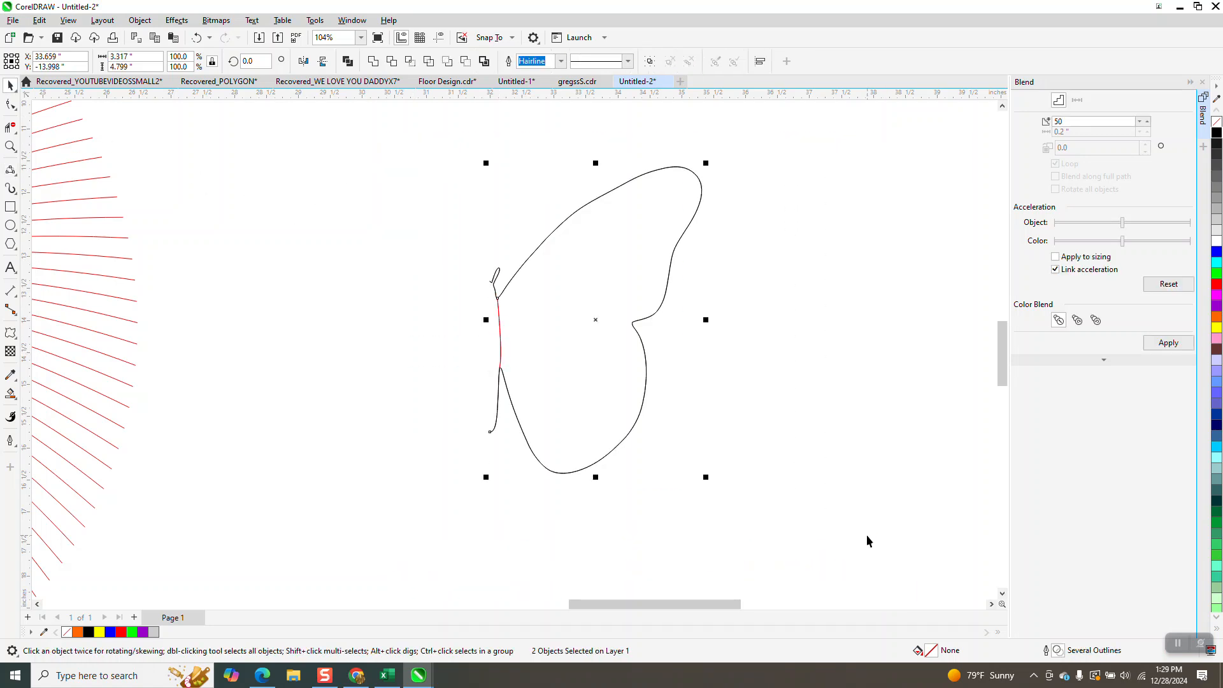
{"action": "left_click_drag", "start_coordinate": [709, 321], "coordinate": [441, 316]}
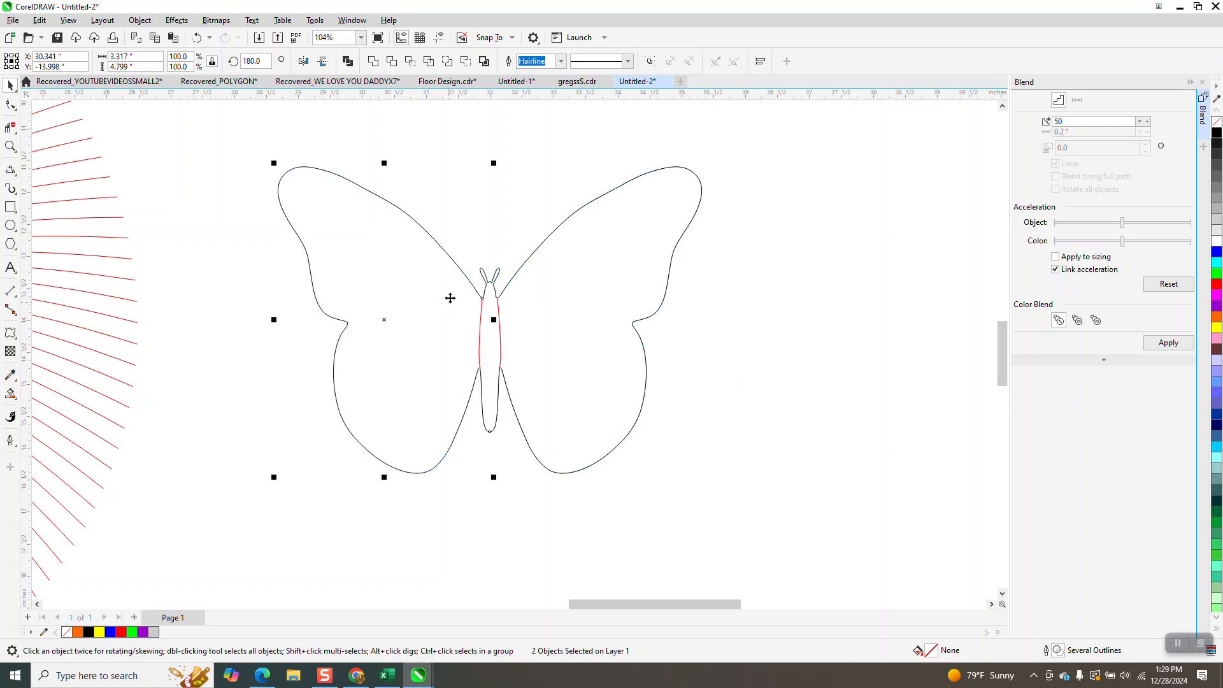
Try to fill the butterfly's left wing with orange using Smart Fill
{"action": "left_click", "coordinate": [10, 393]}
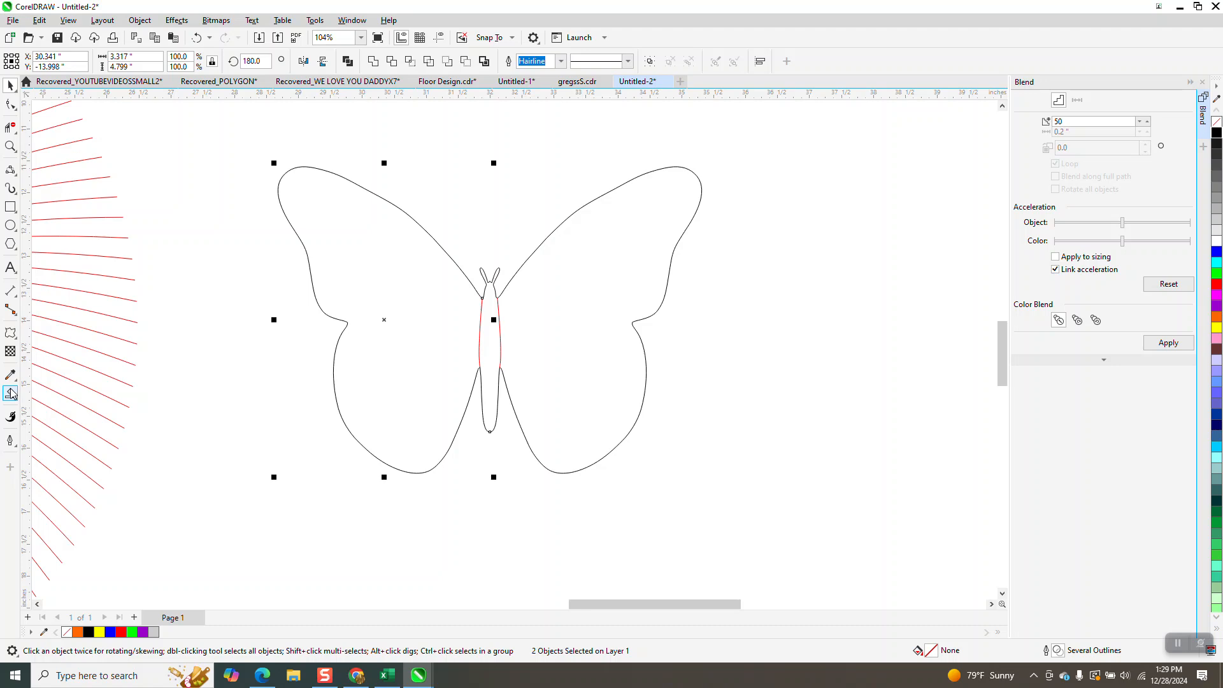
{"action": "left_click", "coordinate": [477, 328]}
{"action": "key", "text": "ctrl+z"}
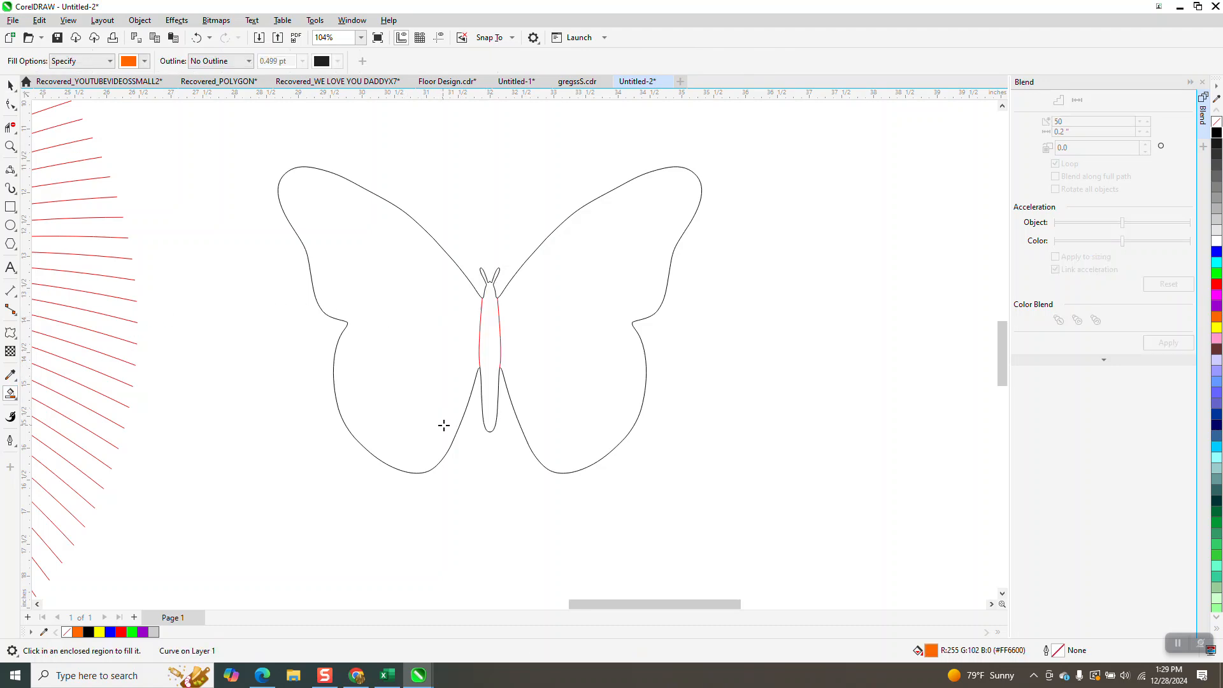
Fill the butterfly's right wing with orange using Smart Fill
{"action": "left_click", "coordinate": [569, 347]}
{"action": "scroll", "coordinate": [624, 355], "scroll_direction": "down", "scroll_amount": 5}
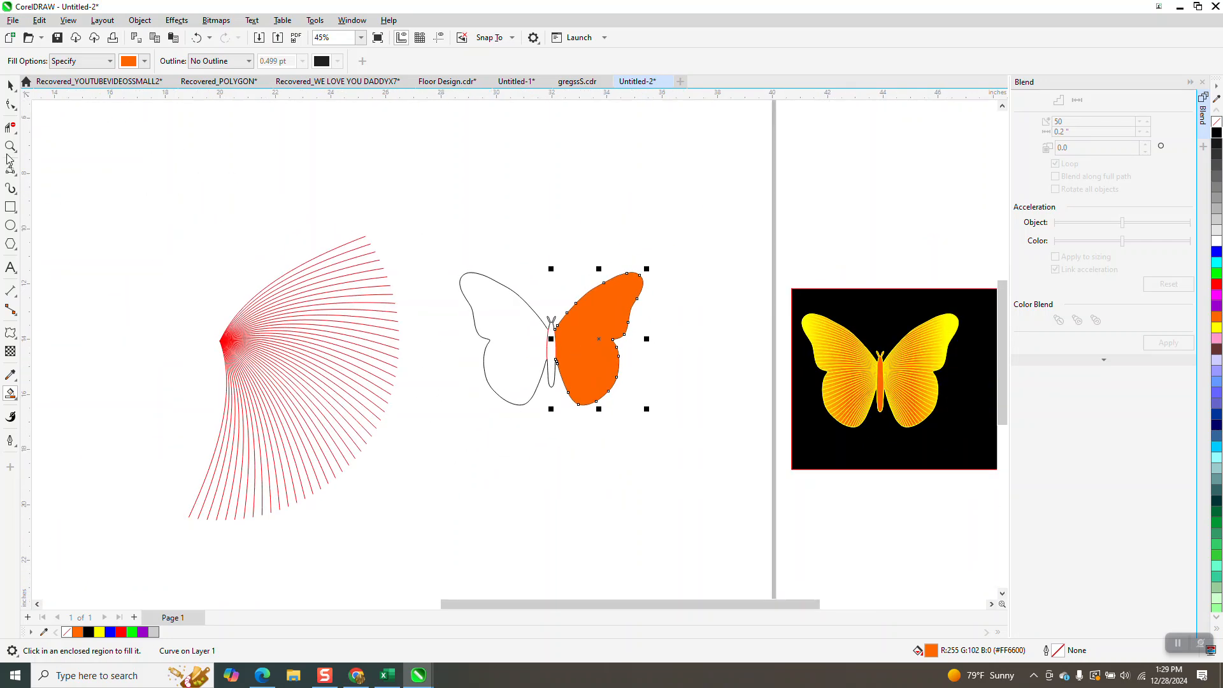
{"action": "left_click", "coordinate": [10, 85]}
Select all the red fanned curves and group them
{"action": "left_click_drag", "start_coordinate": [173, 205], "coordinate": [198, 428]}
{"action": "left_click_drag", "start_coordinate": [423, 563], "coordinate": [446, 568]}
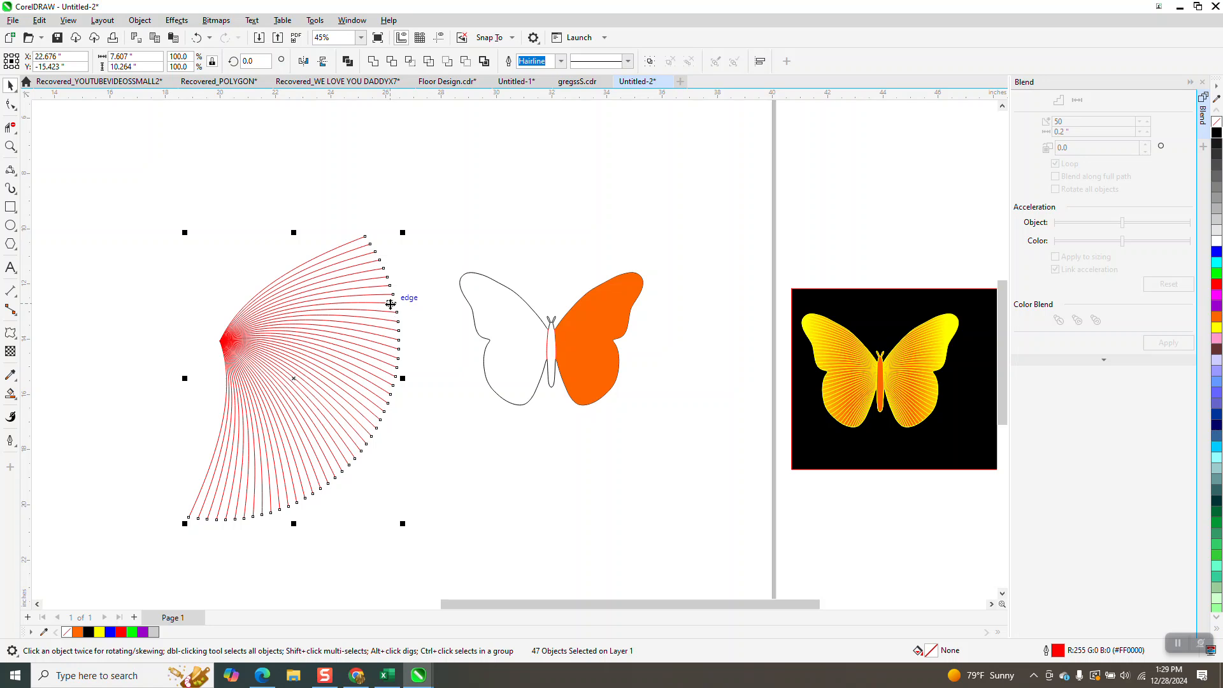
{"action": "key", "text": "ctrl+g"}
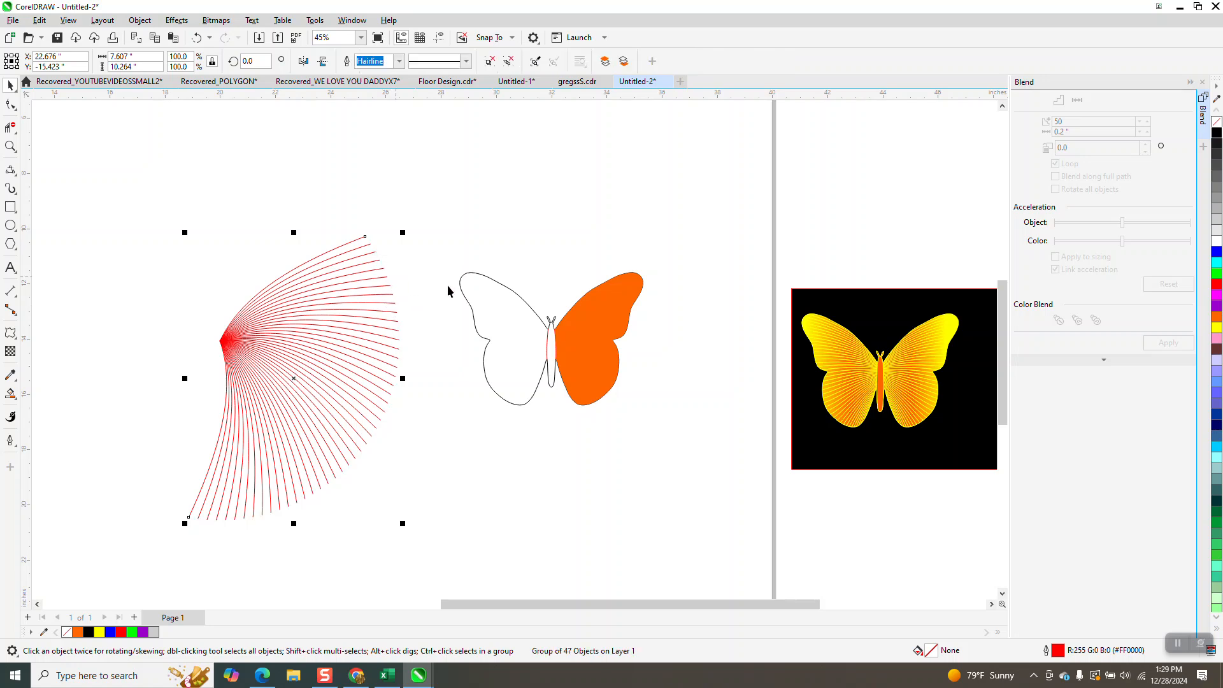
Move the orange wing shape 12 in to the left onto the curve fan and intersect the two
{"action": "left_click", "coordinate": [571, 331]}
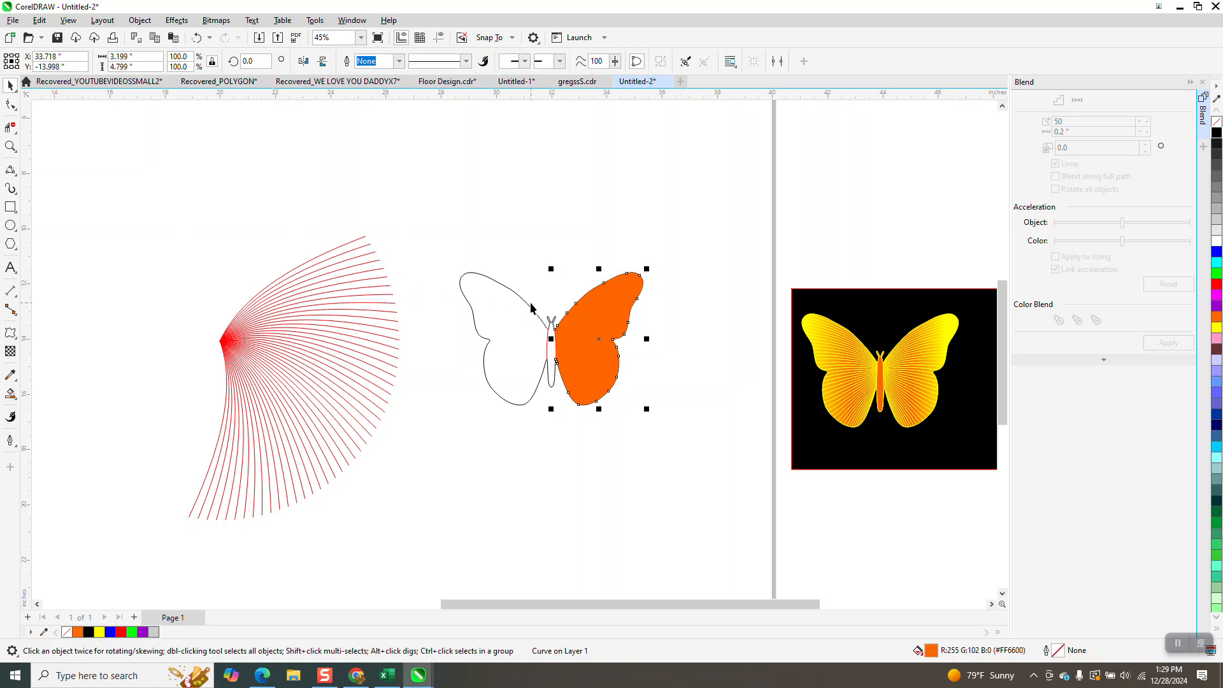
{"action": "key", "text": "Left"}
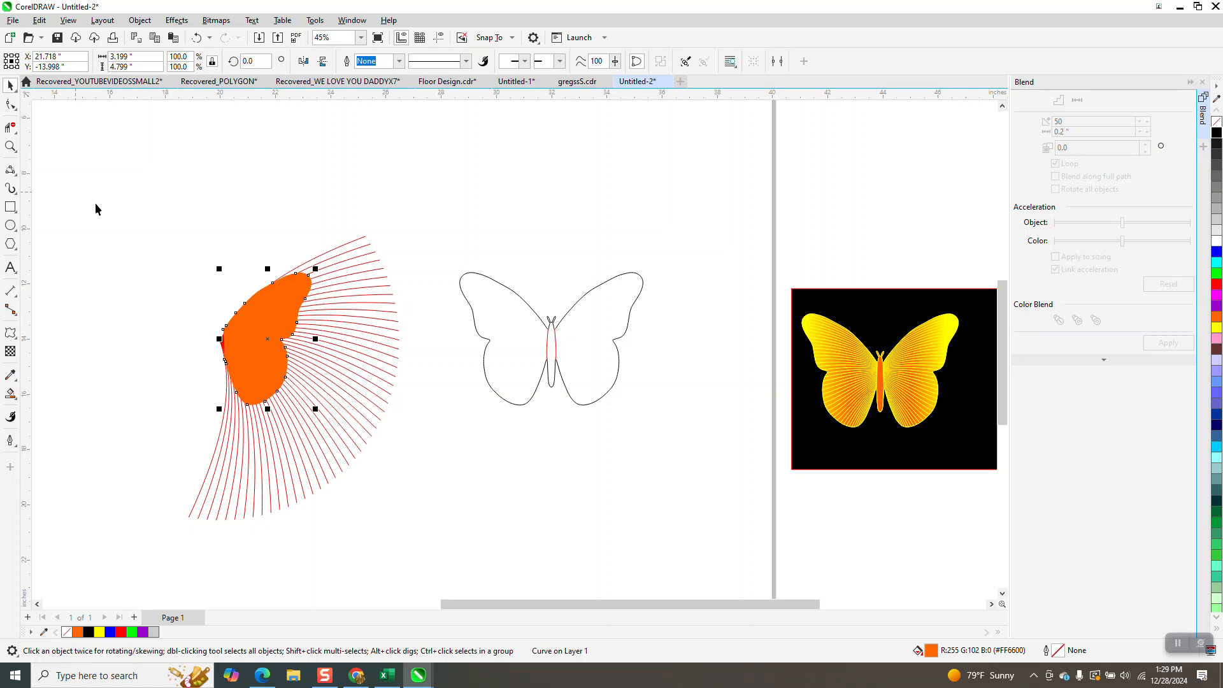
{"action": "left_click_drag", "start_coordinate": [170, 199], "coordinate": [434, 537]}
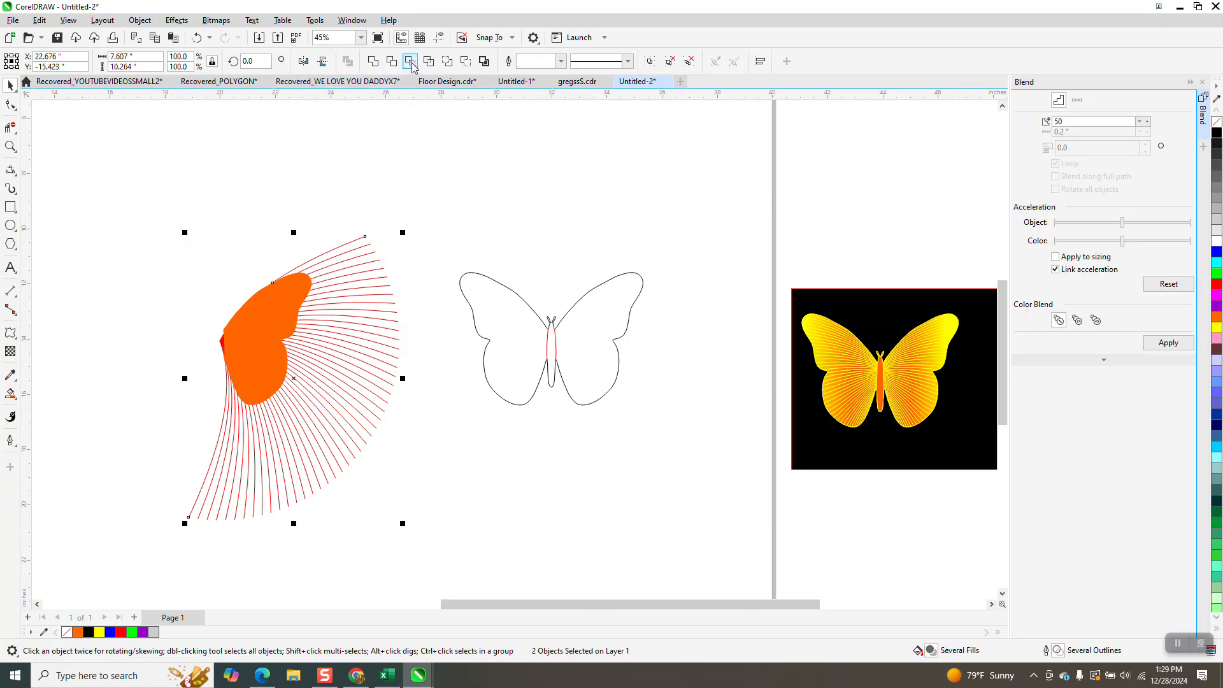
{"action": "left_click", "coordinate": [410, 61]}
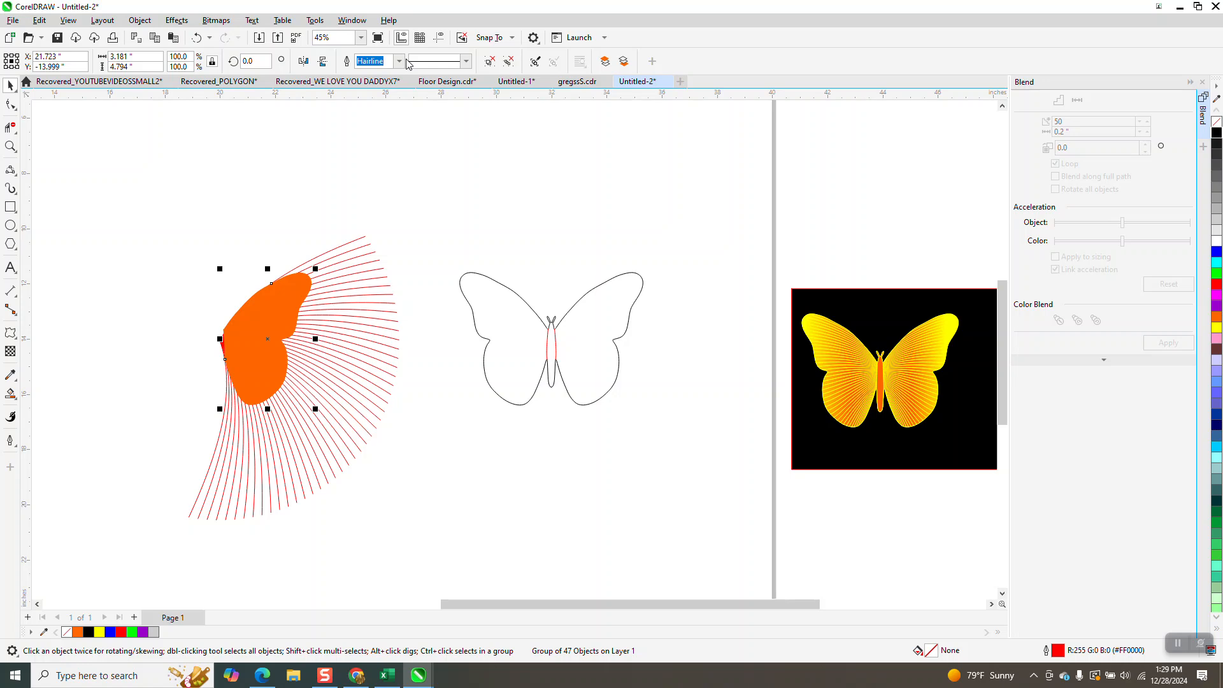
Move the intersected curves 12 in to the right into the butterfly's right wing and colour their outlines orange
{"action": "key", "text": "Right"}
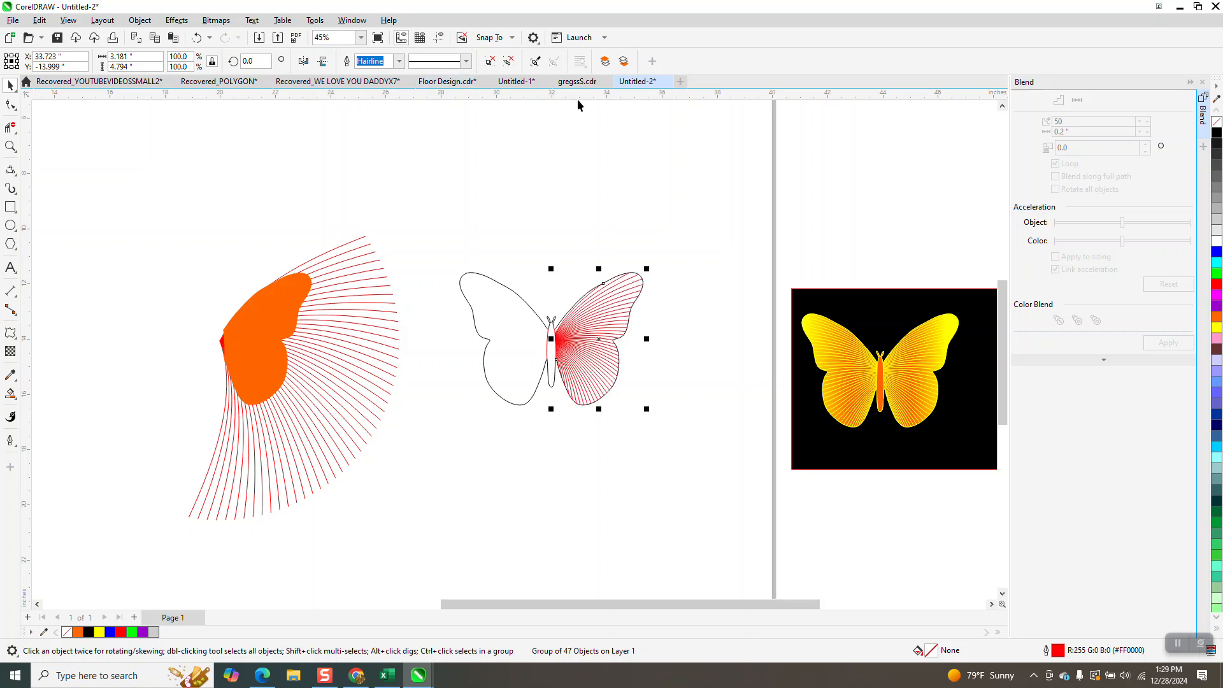
{"action": "right_click", "coordinate": [1217, 318]}
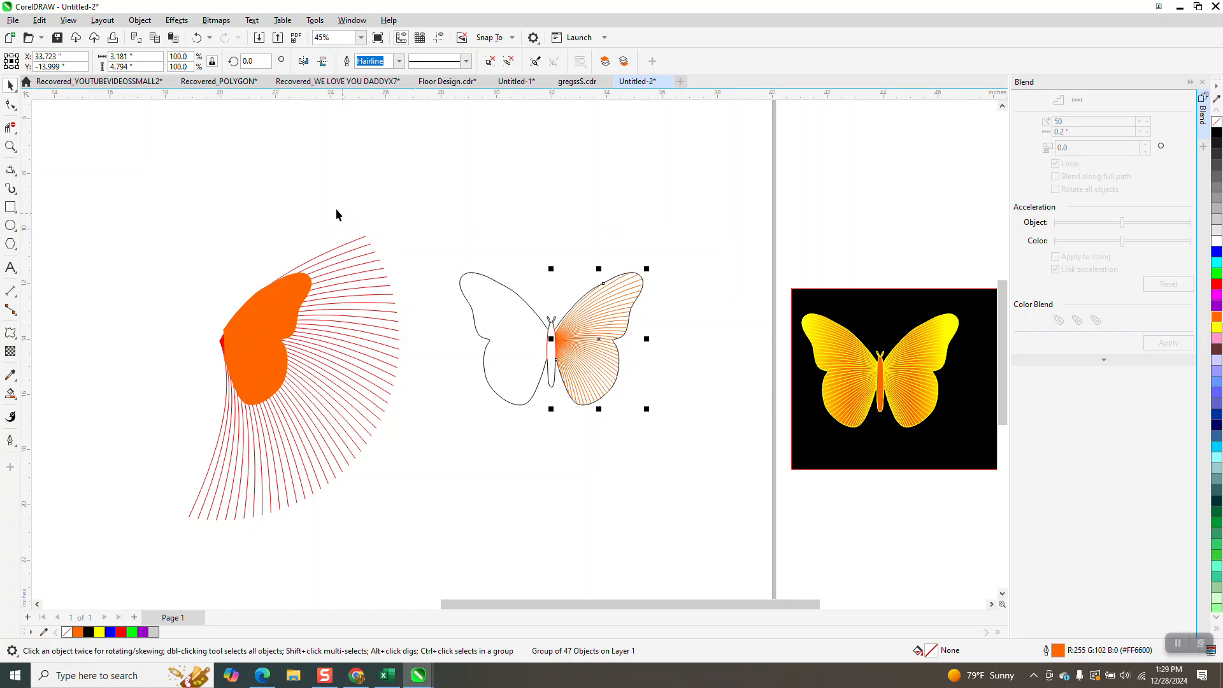
Try to mirror a copy of the right wing's orange curves horizontally to the left
{"action": "left_click", "coordinate": [5, 148]}
{"action": "left_click_drag", "start_coordinate": [474, 245], "coordinate": [699, 476]}
{"action": "left_click", "coordinate": [10, 85]}
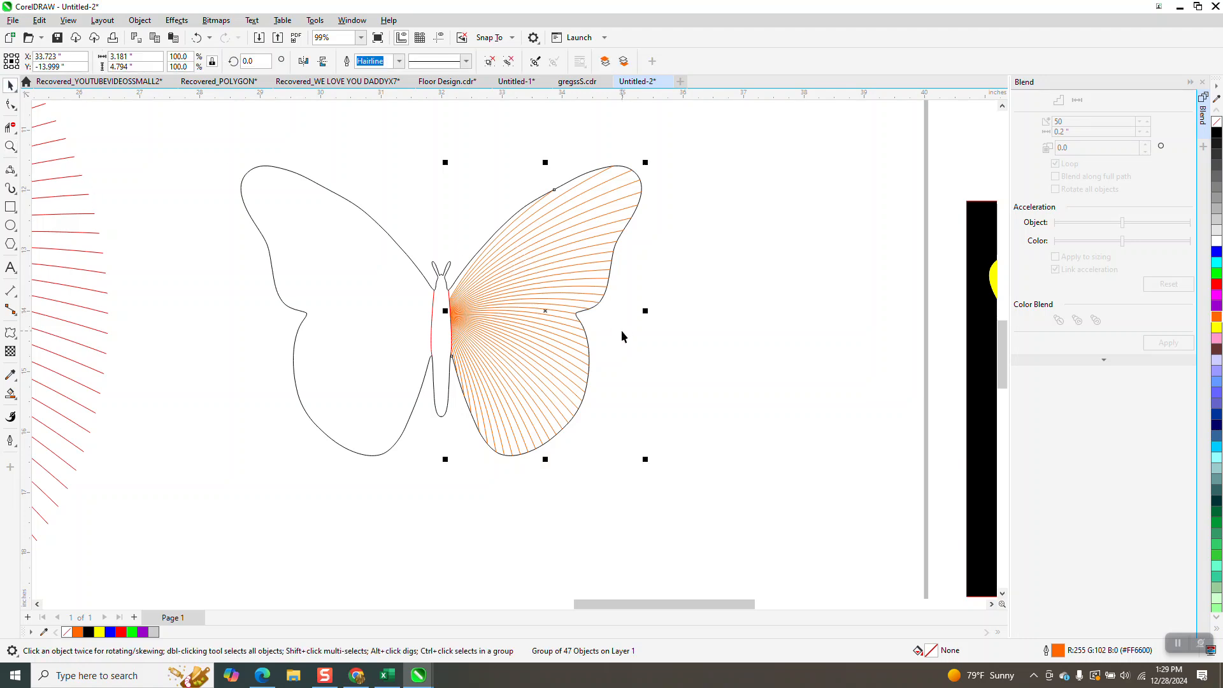
{"action": "left_click_drag", "start_coordinate": [645, 311], "coordinate": [384, 320]}
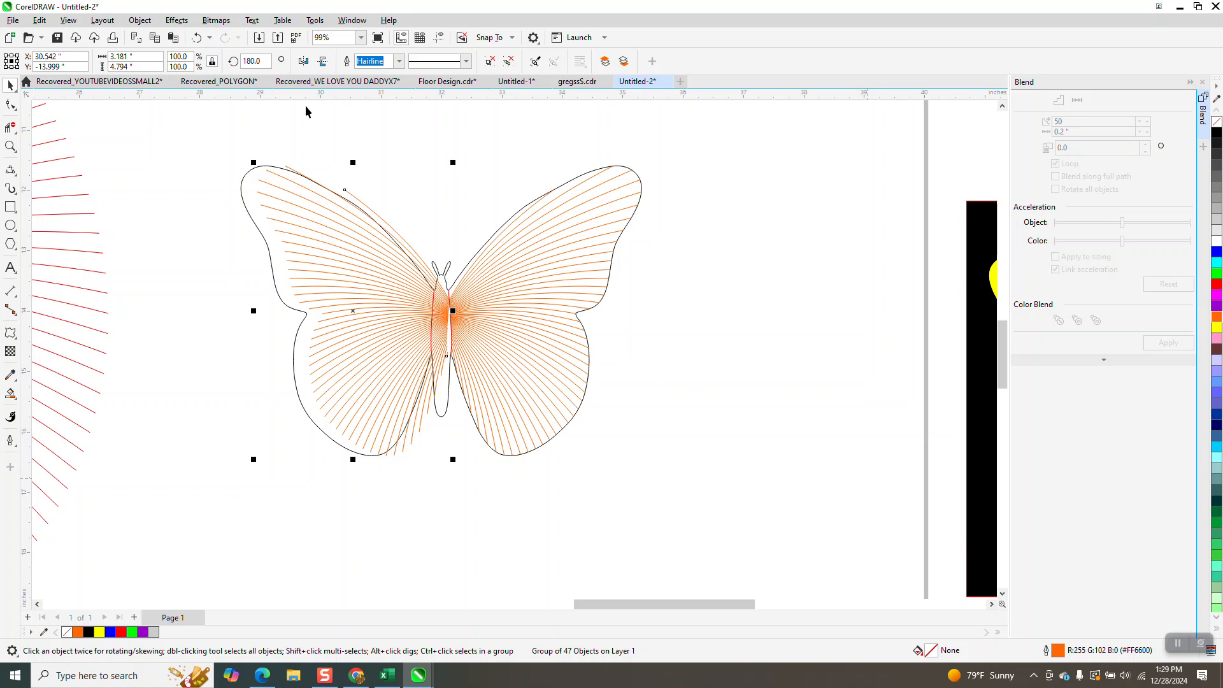
{"action": "left_click", "coordinate": [196, 37]}
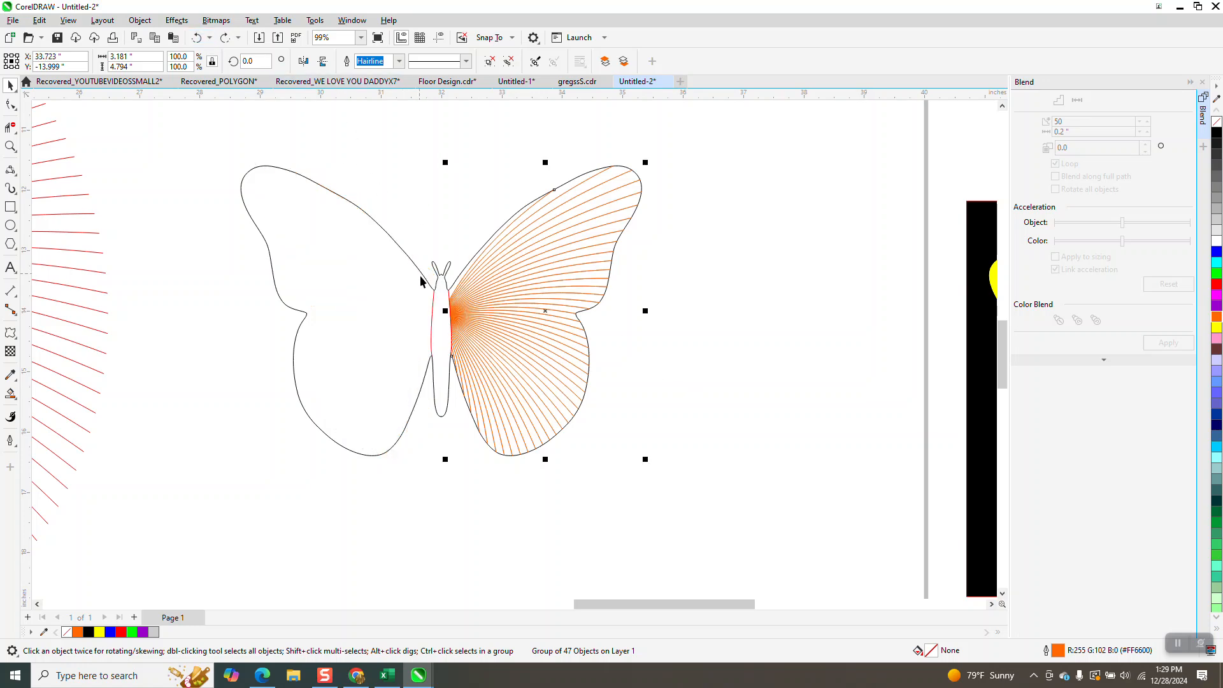
Delete the butterfly's left half outline and its red closing curve
{"action": "scroll", "coordinate": [472, 288], "scroll_direction": "down", "scroll_amount": 2}
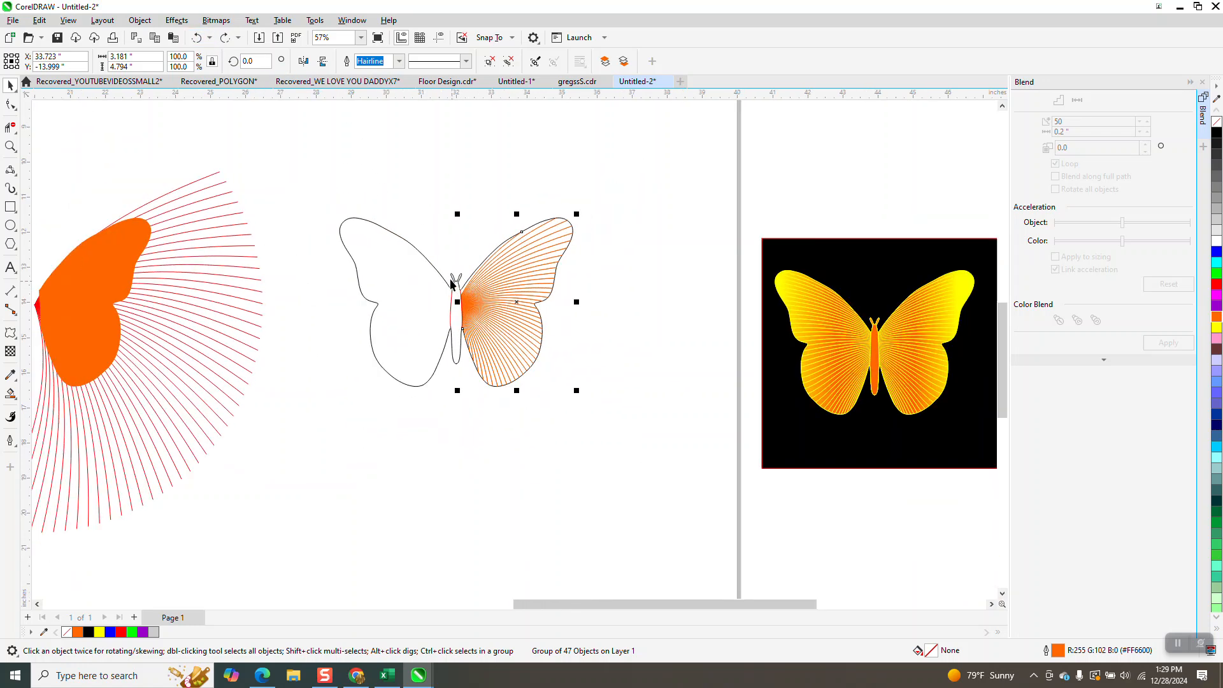
{"action": "left_click", "coordinate": [432, 263]}
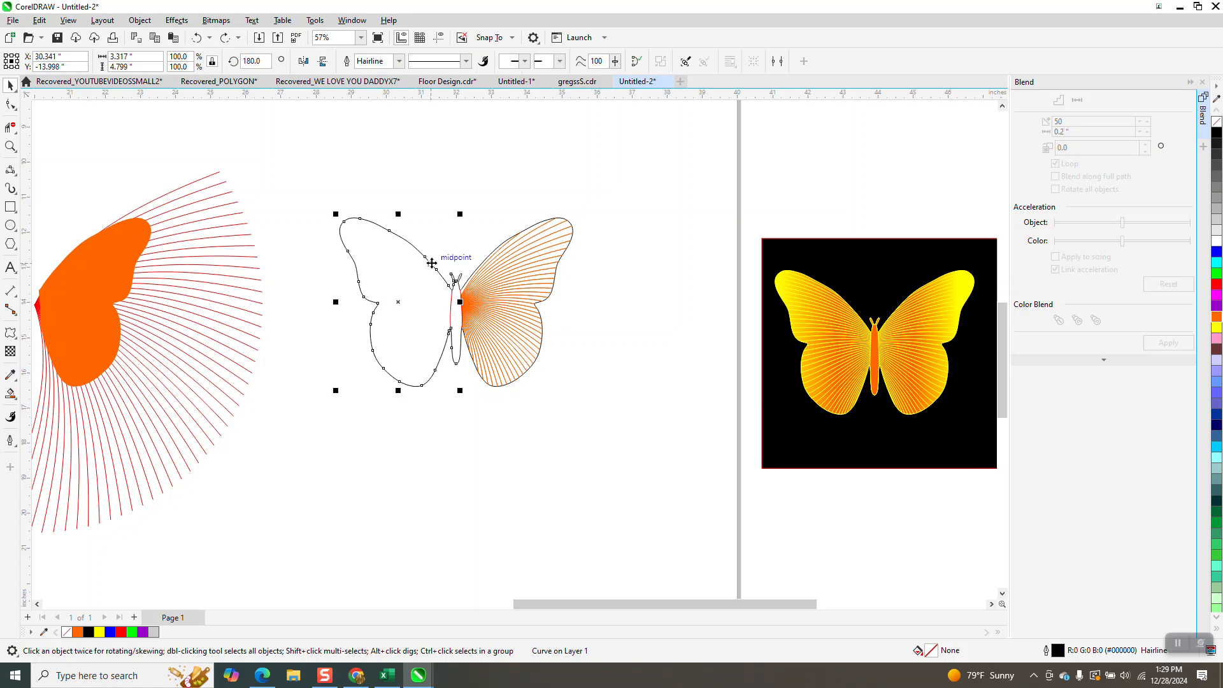
{"action": "key", "text": "Delete"}
{"action": "left_click", "coordinate": [451, 300]}
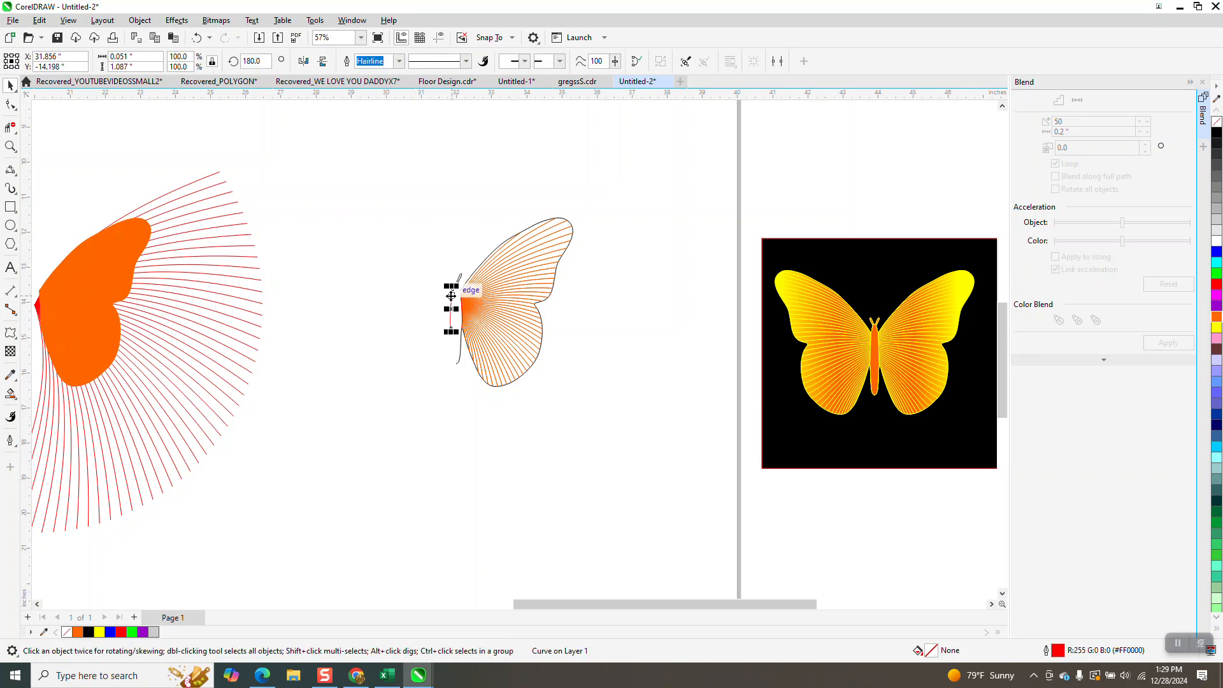
{"action": "key", "text": "Delete"}
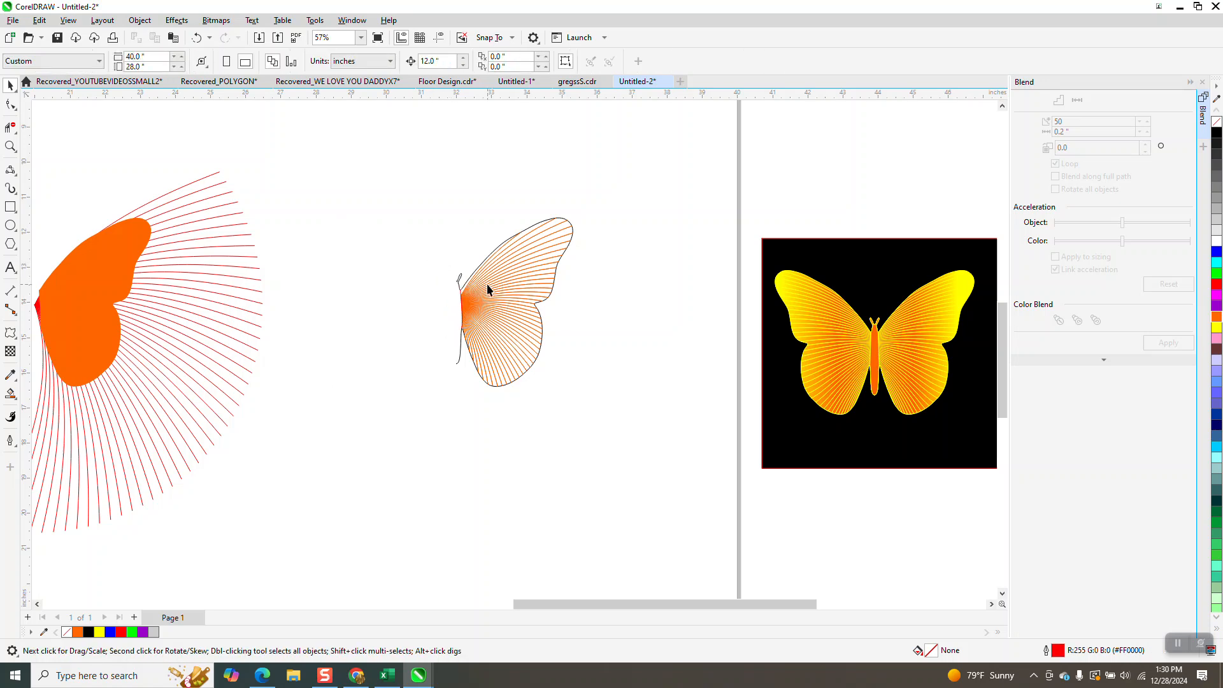
Mirror a copy of the whole right half, including its fanned curves, horizontally to the left
{"action": "left_click_drag", "start_coordinate": [502, 353], "coordinate": [678, 469]}
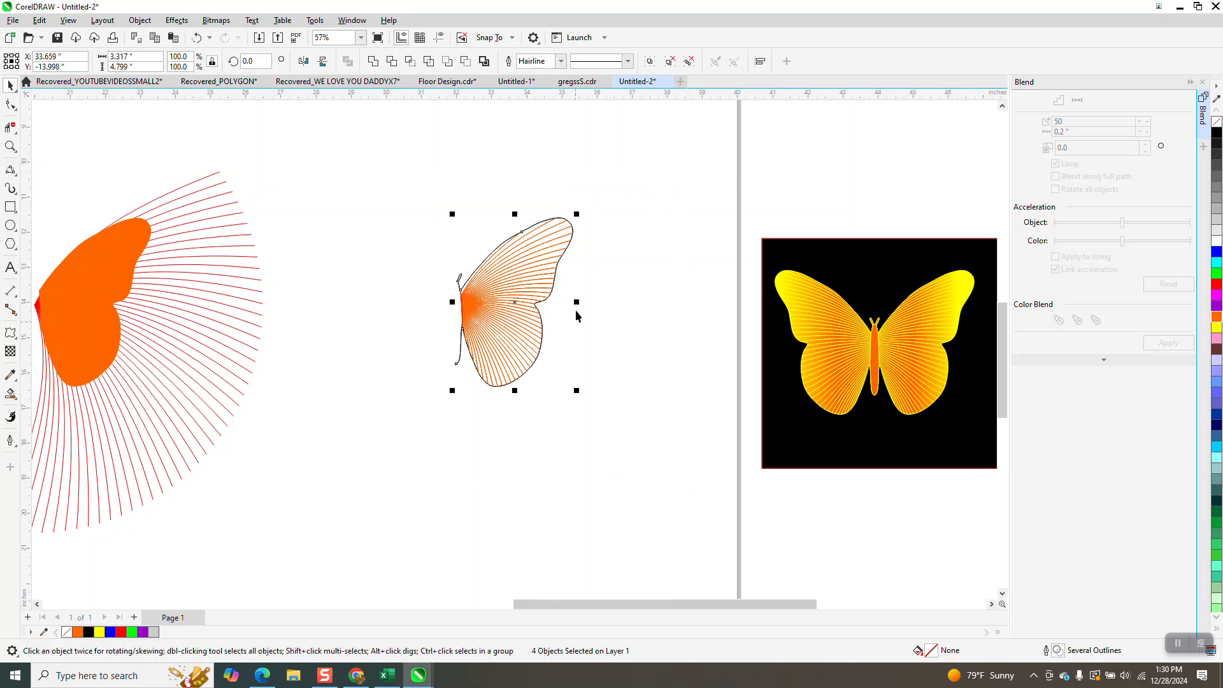
{"action": "left_click_drag", "start_coordinate": [578, 301], "coordinate": [451, 304]}
{"action": "left_click_drag", "start_coordinate": [428, 332], "coordinate": [428, 332]}
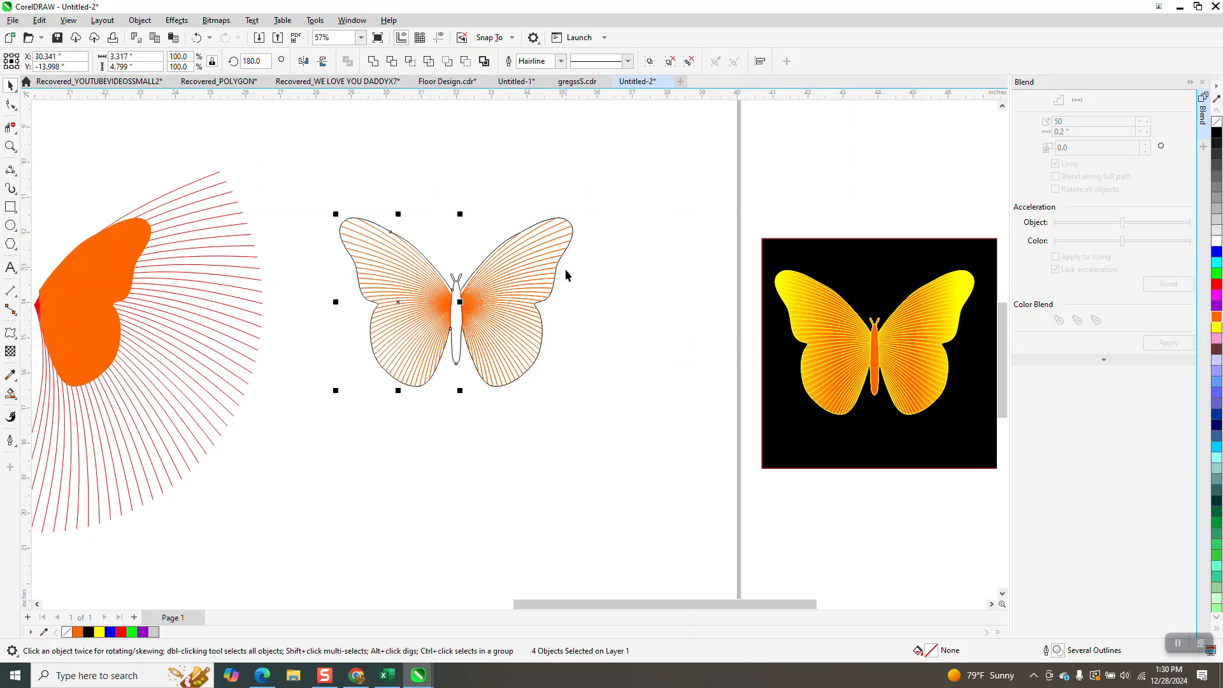
Select both halves of the butterfly and set all their outlines to orange
{"action": "scroll", "coordinate": [514, 335], "scroll_direction": "down", "scroll_amount": 1}
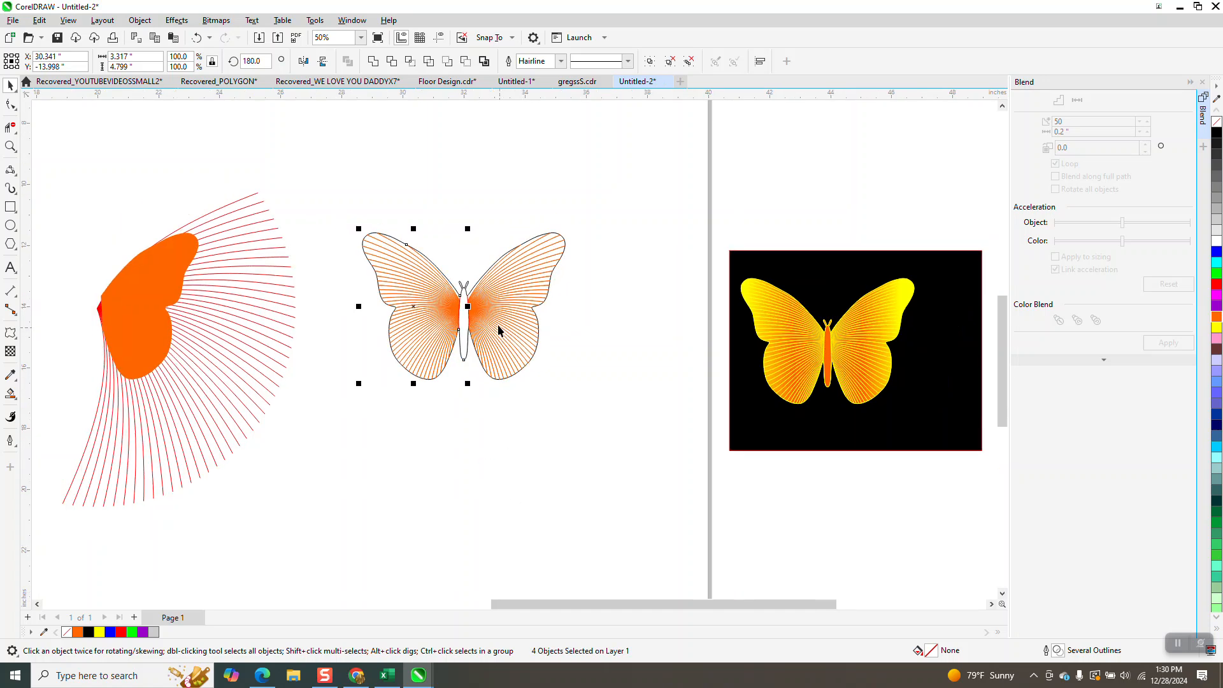
{"action": "left_click_drag", "start_coordinate": [610, 420], "coordinate": [703, 404]}
{"action": "right_click", "coordinate": [1214, 314]}
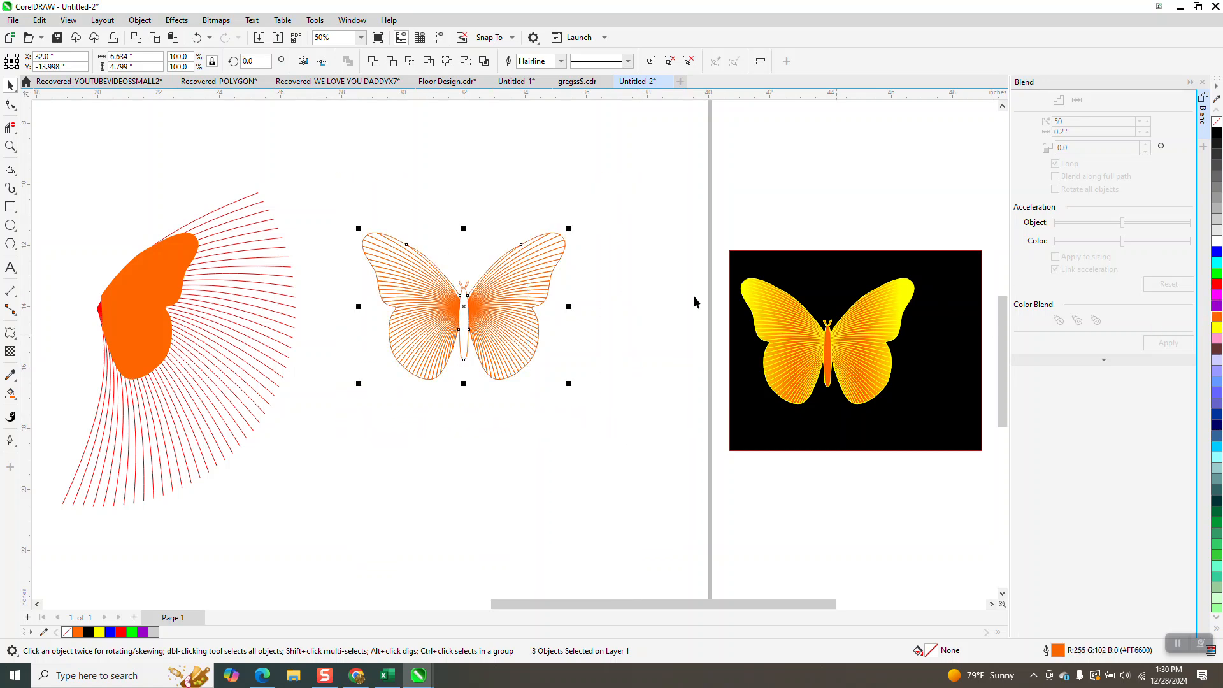
Move the separate orange body shape 12 in down onto the centre of the butterfly
{"action": "scroll", "coordinate": [619, 309], "scroll_direction": "down", "scroll_amount": 5}
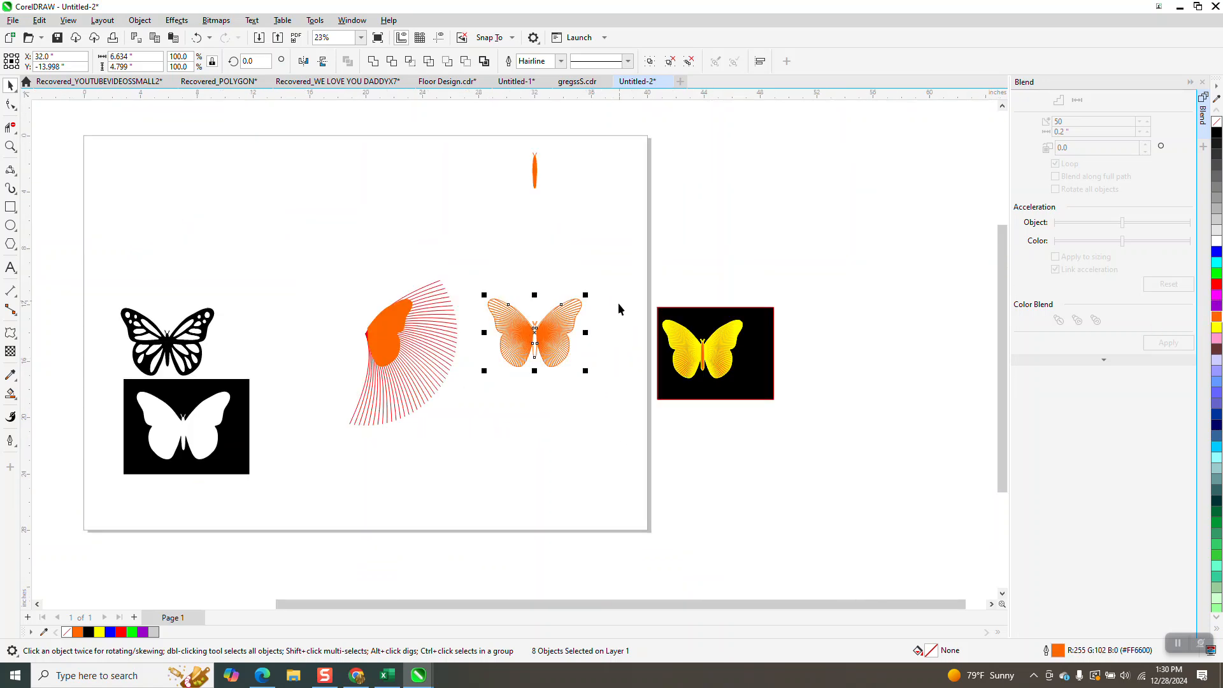
{"action": "left_click", "coordinate": [535, 174]}
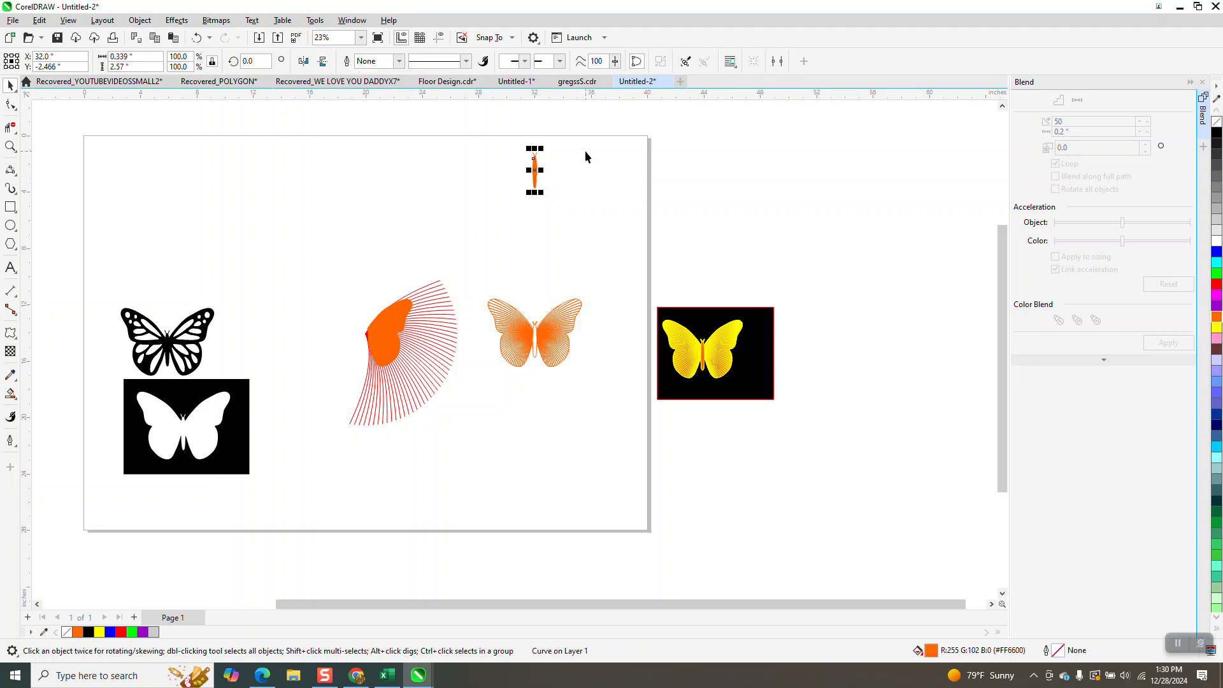
{"action": "key", "text": "Down"}
{"action": "left_click", "coordinate": [11, 146]}
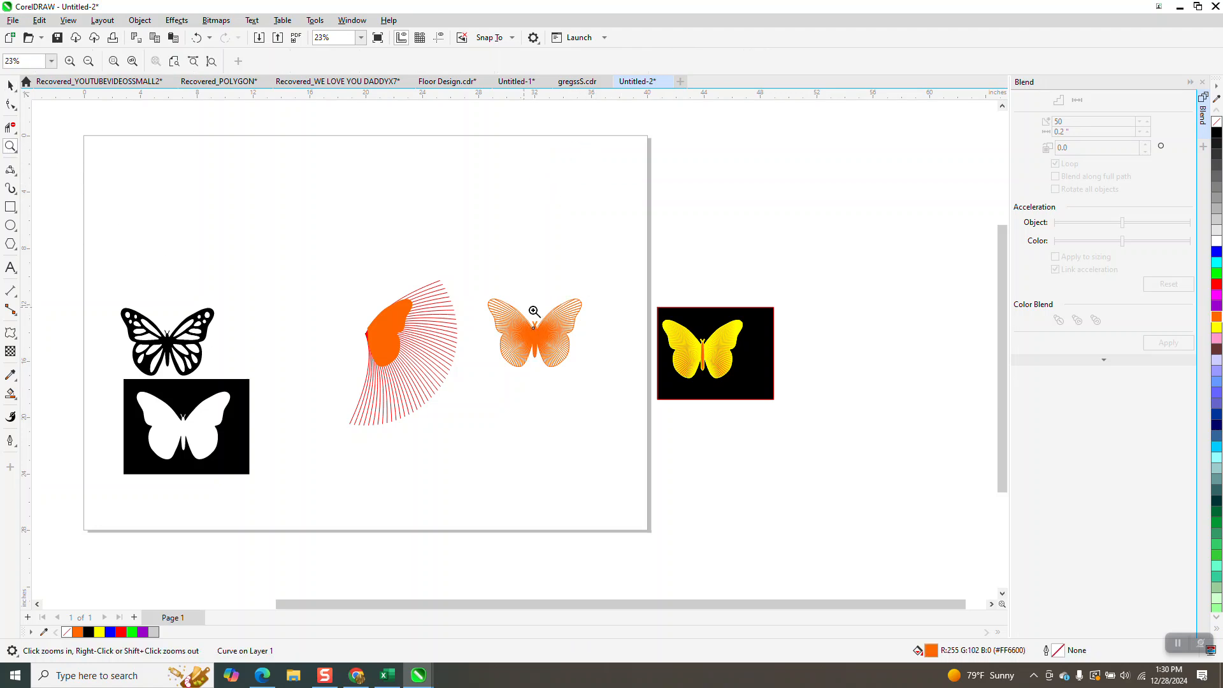
{"action": "left_click_drag", "start_coordinate": [474, 290], "coordinate": [635, 395]}
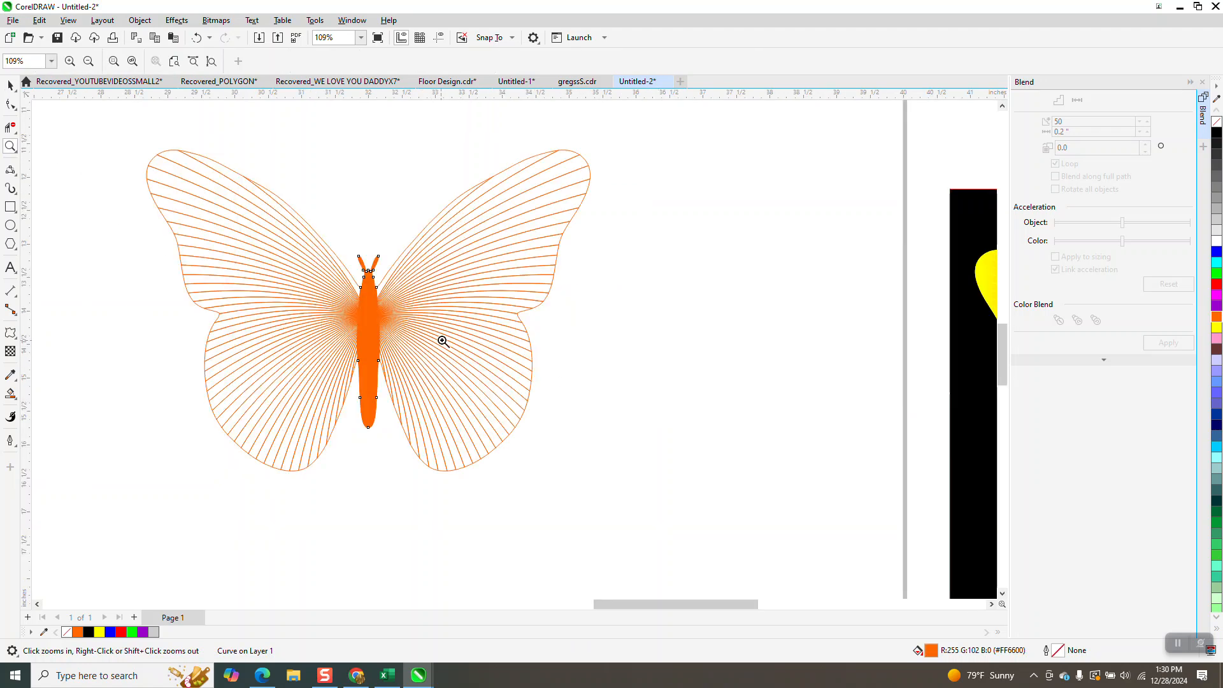
Draw a rectangle about 9.11 by 5.55 in around the orange butterfly
{"action": "right_click", "coordinate": [546, 315]}
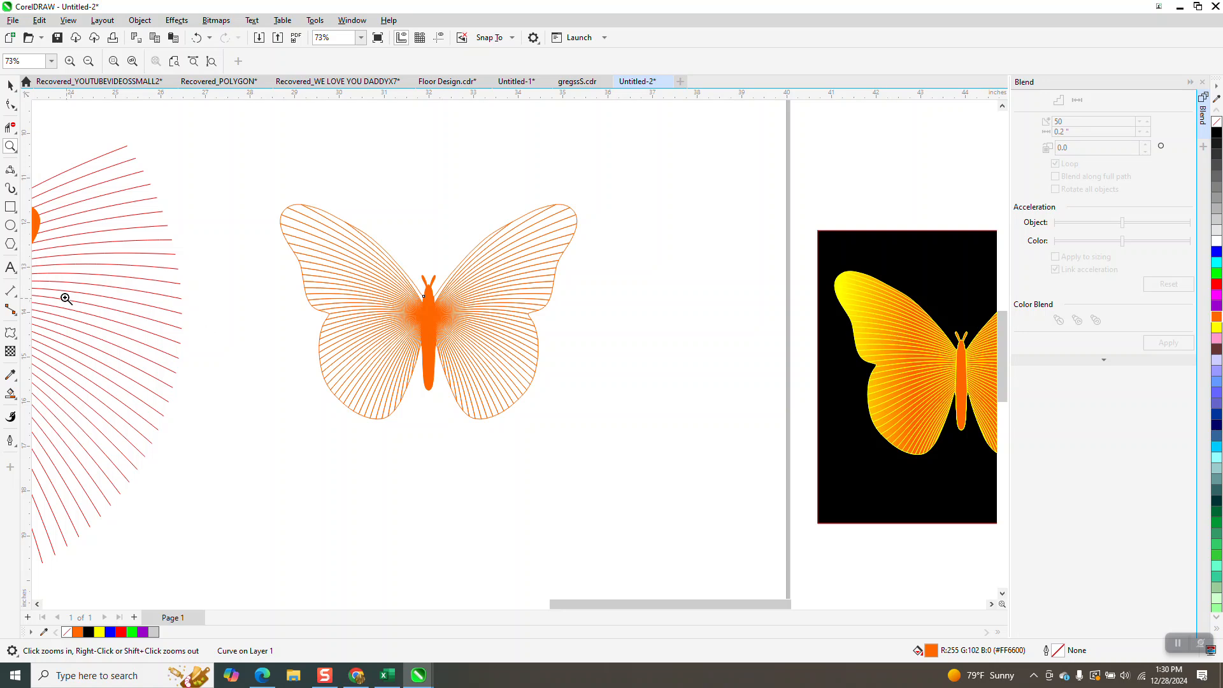
{"action": "left_click", "coordinate": [10, 207]}
{"action": "left_click_drag", "start_coordinate": [239, 183], "coordinate": [647, 433]}
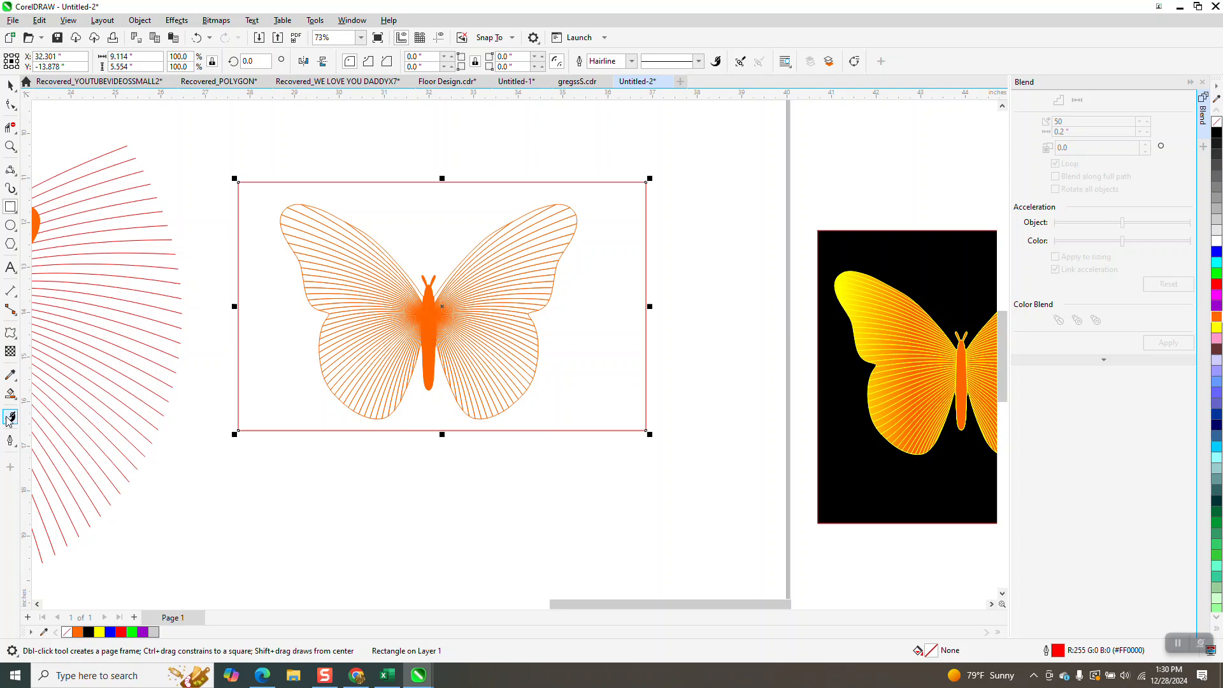
Smart Fill the area between the rectangle and the butterfly with orange and move the filled shape 12 in down
{"action": "left_click", "coordinate": [11, 394]}
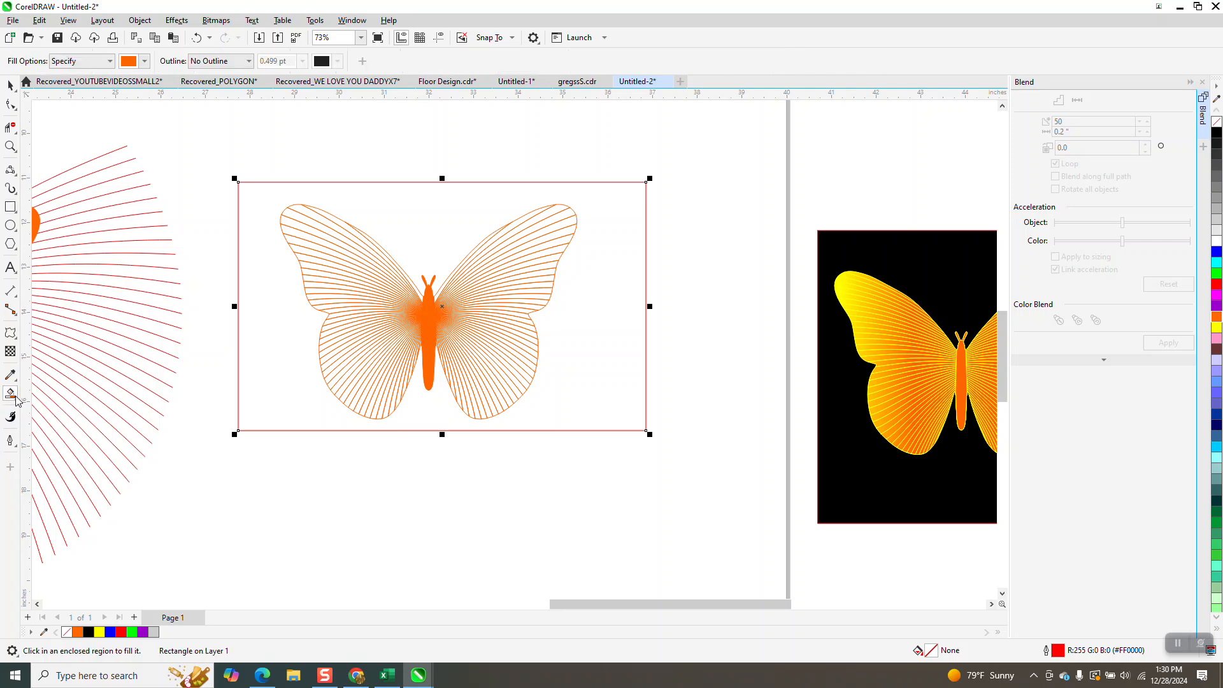
{"action": "left_click", "coordinate": [292, 402]}
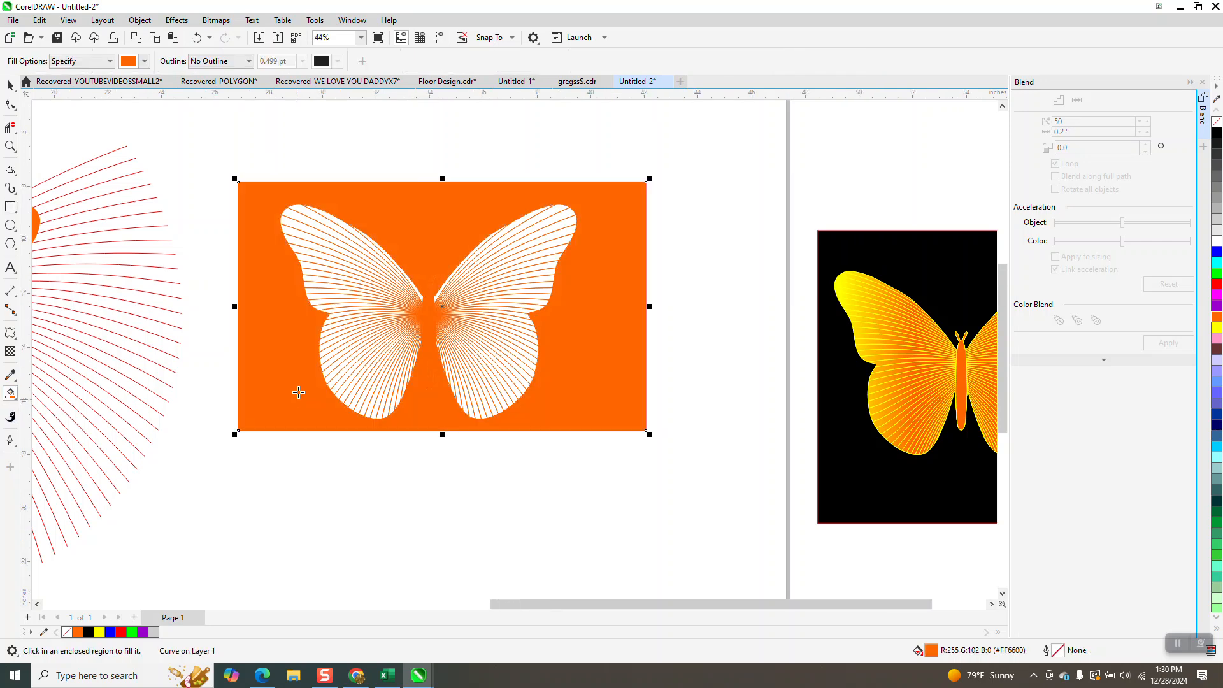
{"action": "scroll", "coordinate": [292, 395], "scroll_direction": "down", "scroll_amount": 2}
{"action": "key", "text": "shift+Down"}
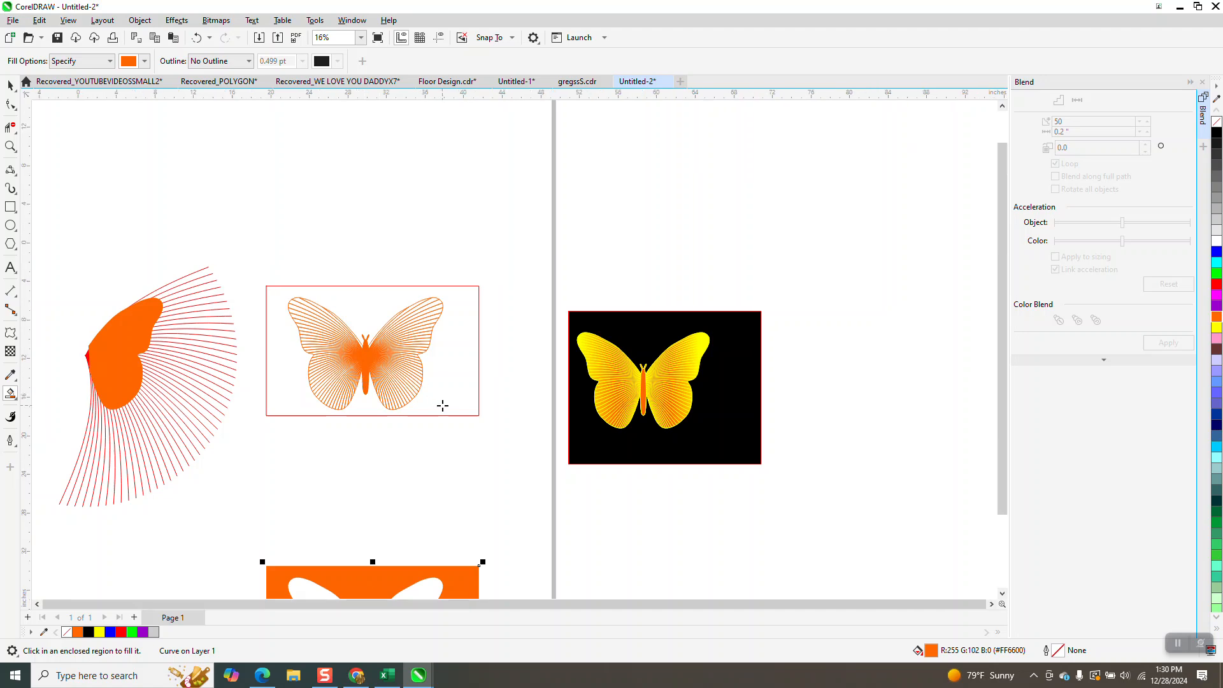
Create a yellow butterfly silhouette from the orange rectangle's cut-out with Smart Fill, placed 12 in to the right
{"action": "scroll", "coordinate": [386, 401], "scroll_direction": "down", "scroll_amount": 2}
{"action": "left_click_drag", "start_coordinate": [1002, 328], "coordinate": [993, 386]}
{"action": "left_click", "coordinate": [400, 408]}
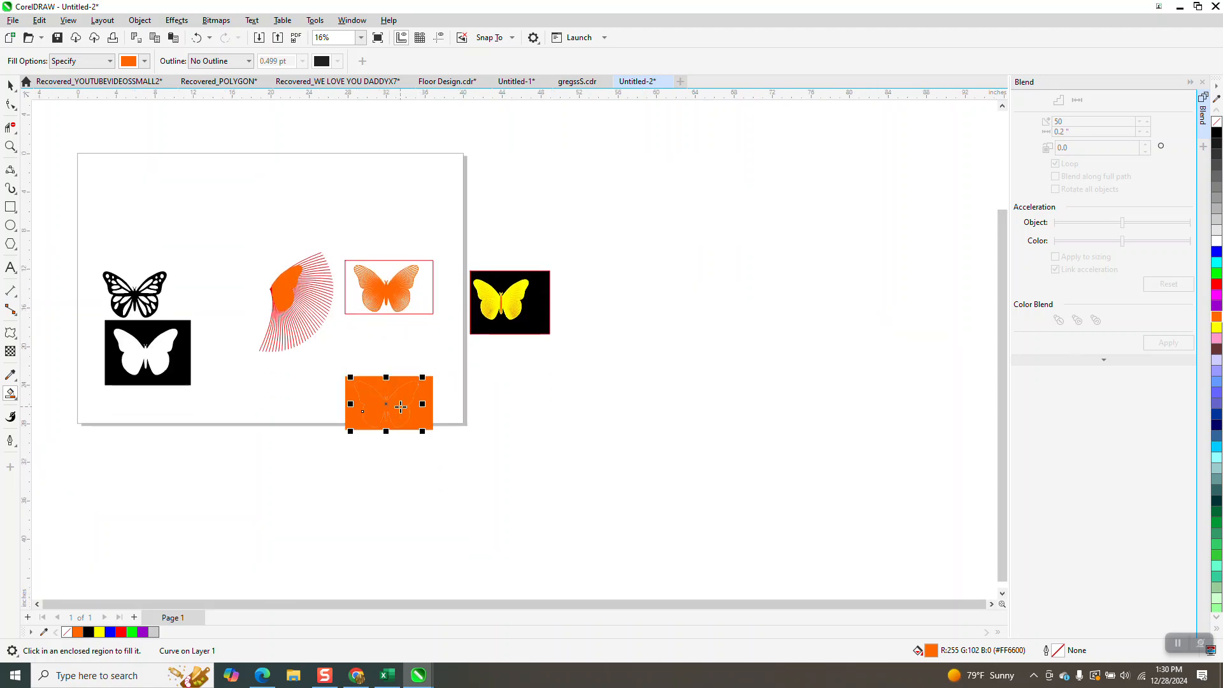
{"action": "key", "text": "shift+Right"}
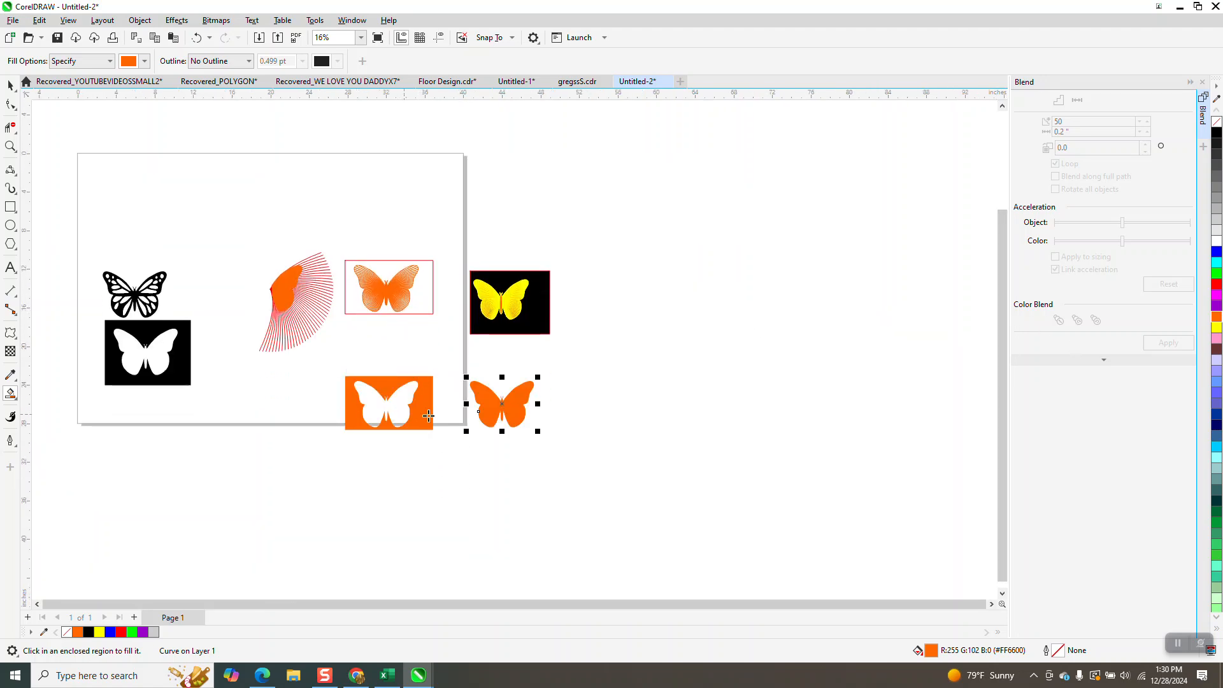
{"action": "left_click", "coordinate": [1217, 329]}
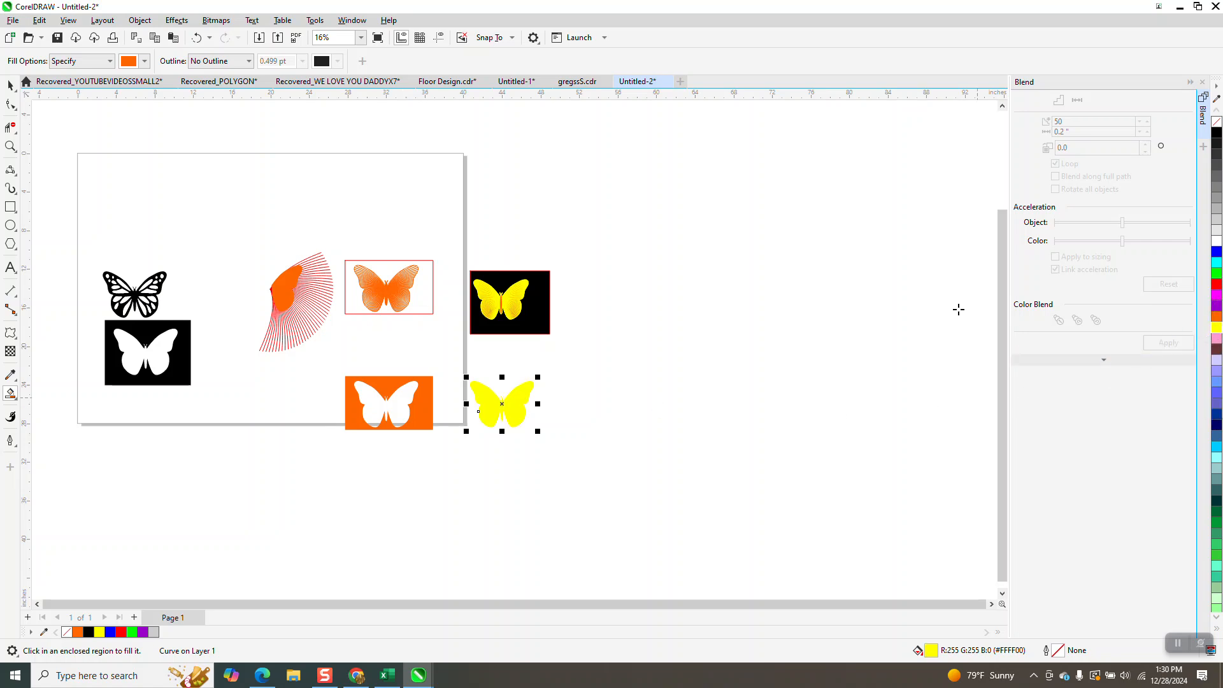
Apply a linear fountain fill across the yellow butterfly silhouette from the right wing to the left wing, with orange at the left end
{"action": "left_click", "coordinate": [11, 145]}
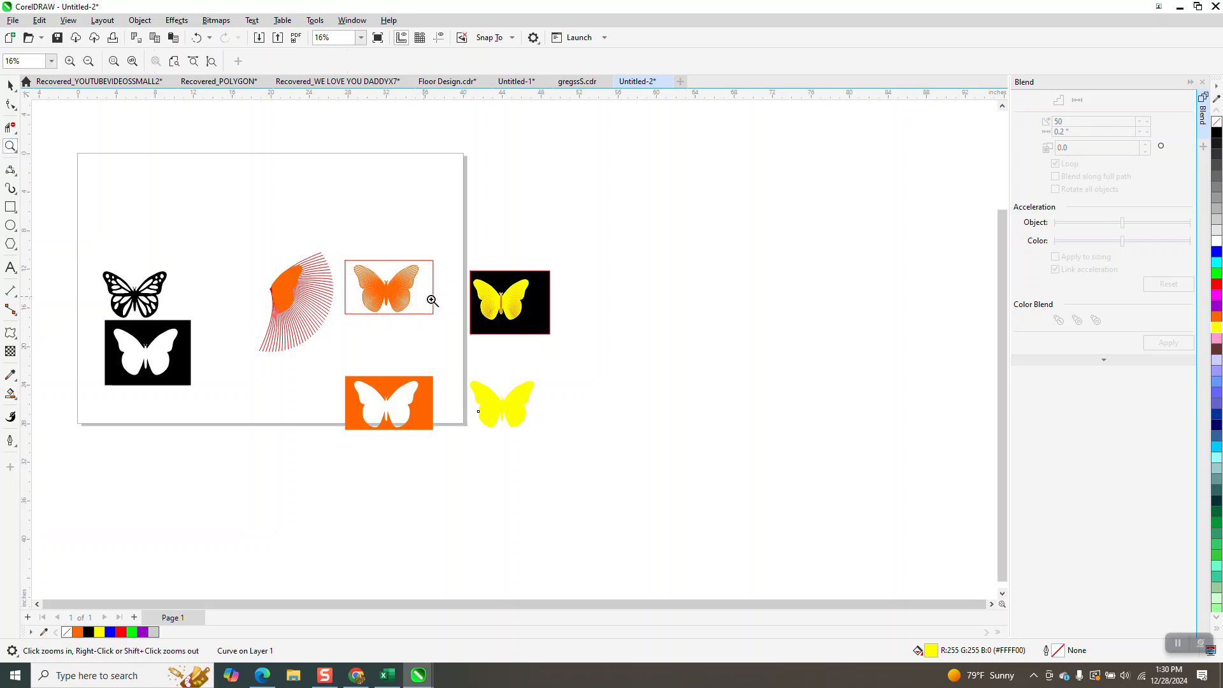
{"action": "left_click_drag", "start_coordinate": [481, 428], "coordinate": [549, 463]}
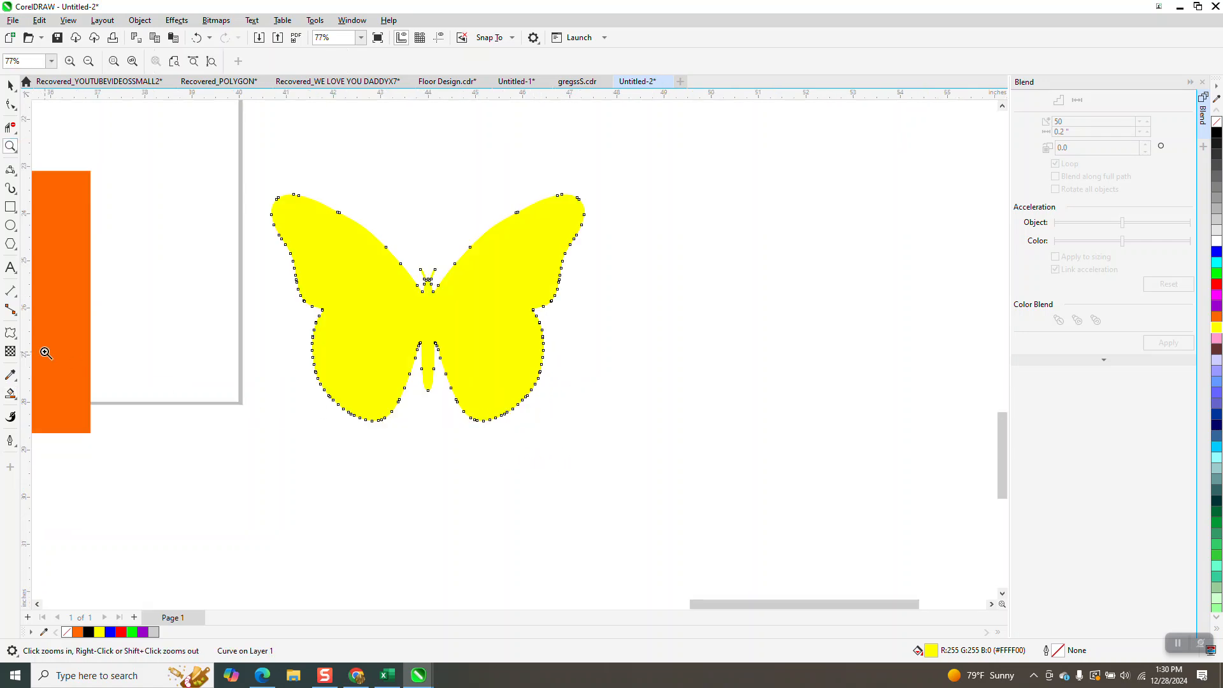
{"action": "left_click", "coordinate": [10, 394]}
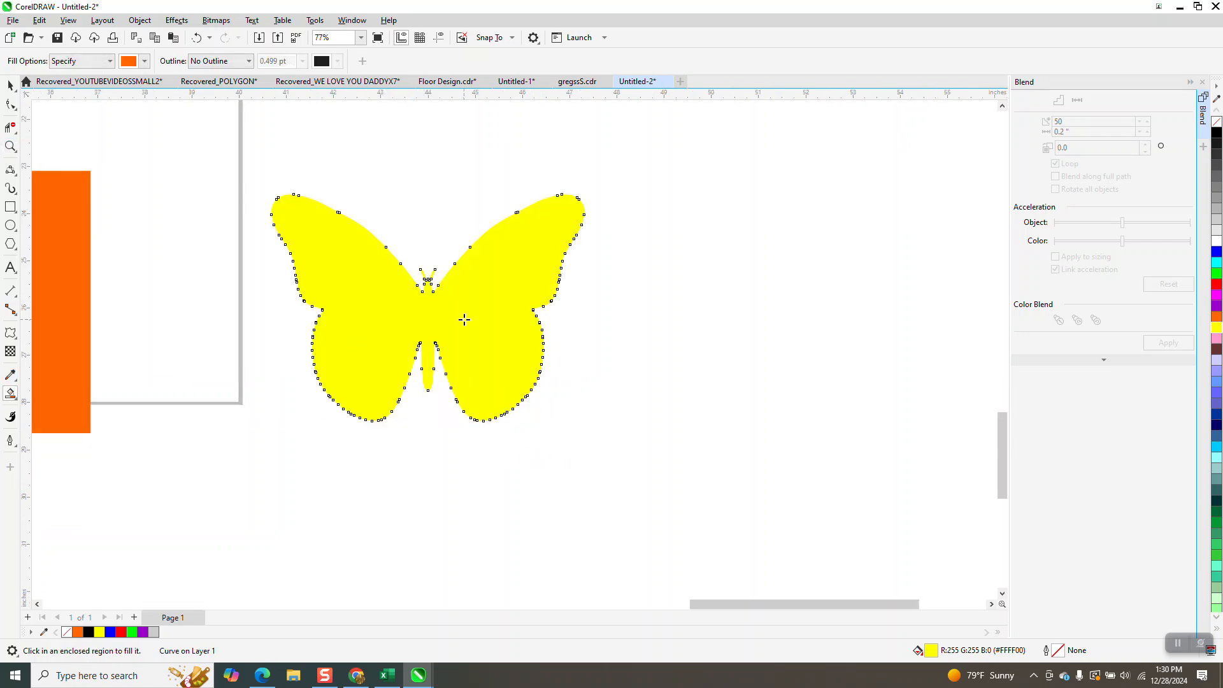
{"action": "left_click", "coordinate": [16, 400]}
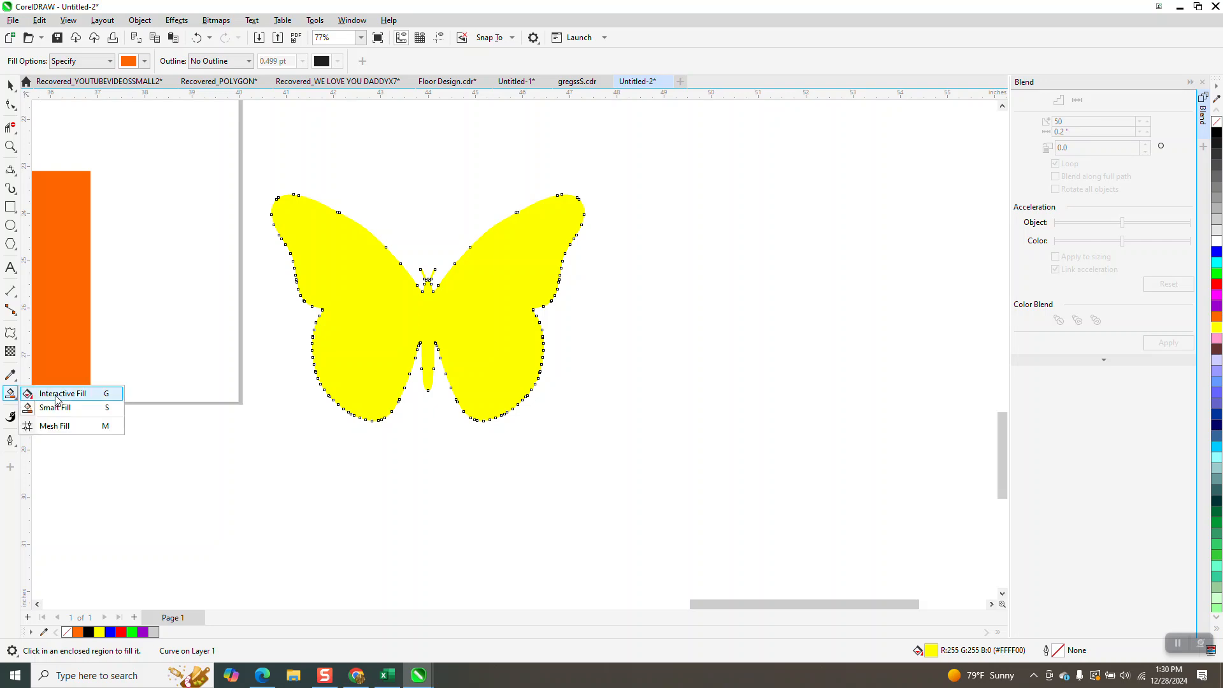
{"action": "left_click", "coordinate": [44, 392]}
{"action": "left_click_drag", "start_coordinate": [536, 315], "coordinate": [313, 306]}
{"action": "scroll", "coordinate": [701, 347], "scroll_direction": "down", "scroll_amount": 2}
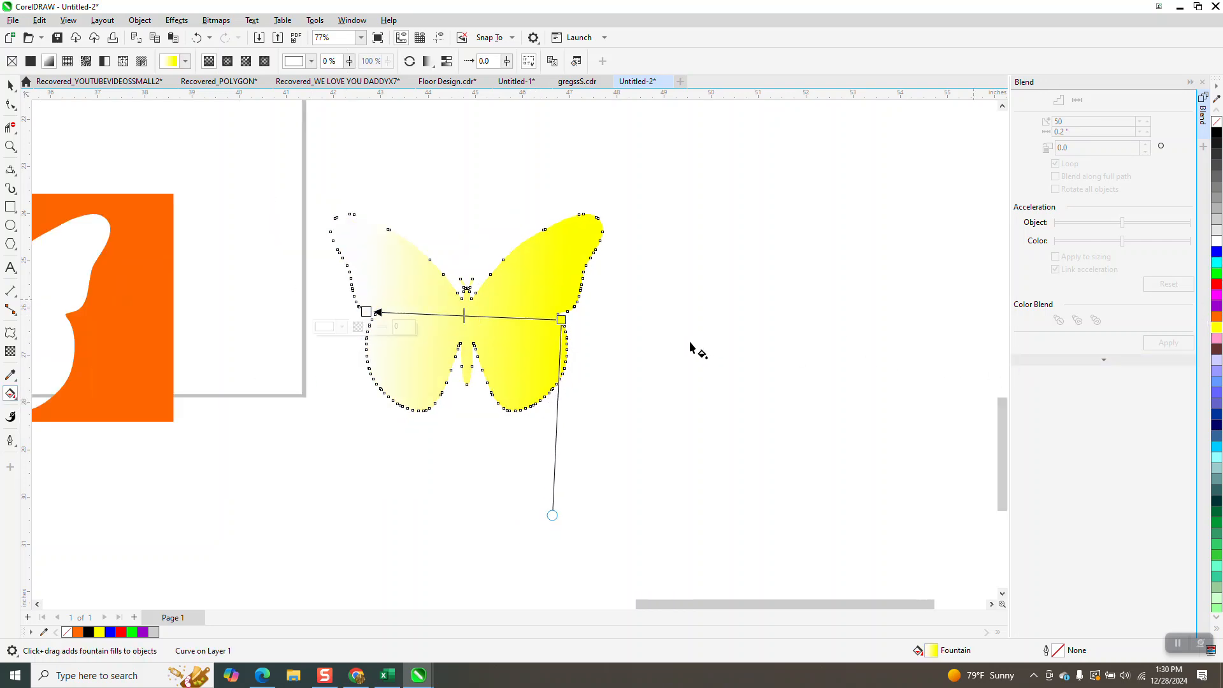
{"action": "left_click_drag", "start_coordinate": [1217, 317], "coordinate": [409, 316]}
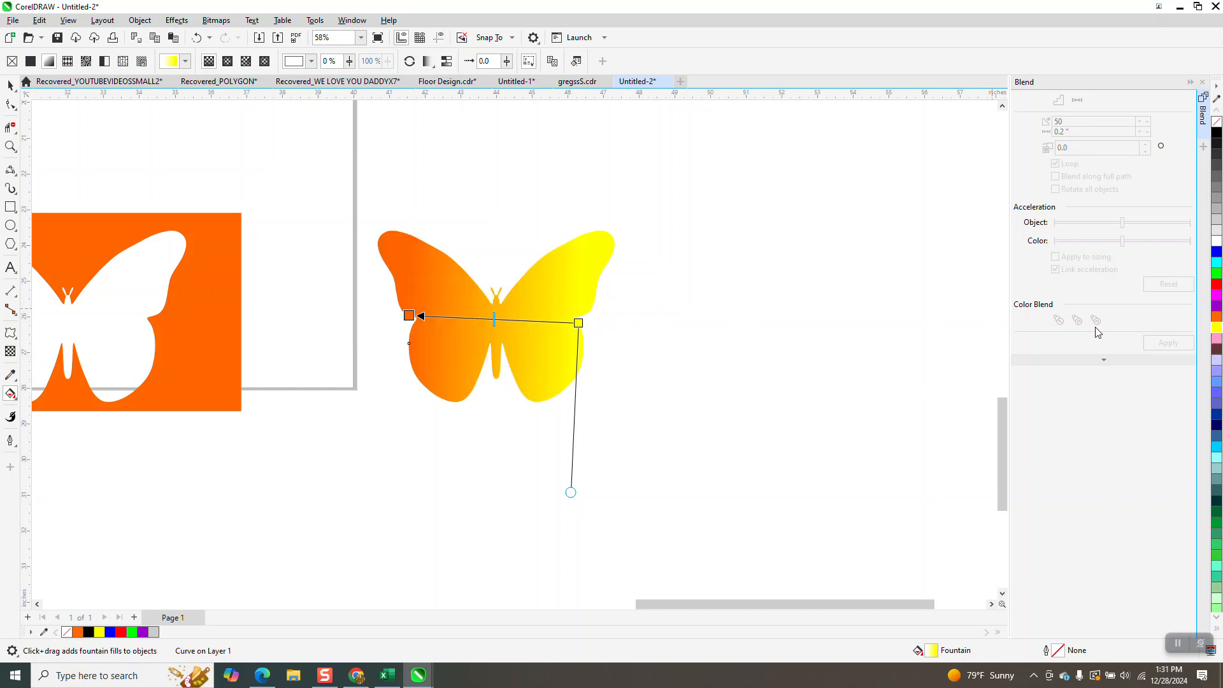
{"action": "left_click_drag", "start_coordinate": [982, 323], "coordinate": [590, 324]}
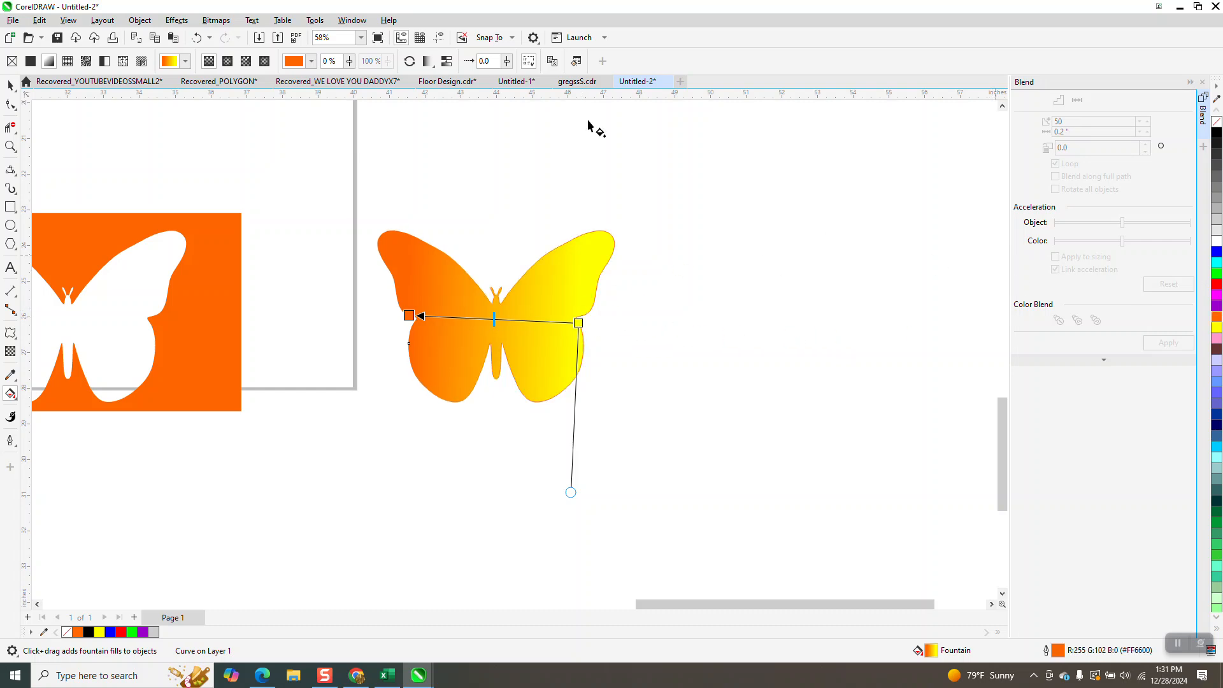
{"action": "left_click", "coordinate": [197, 38]}
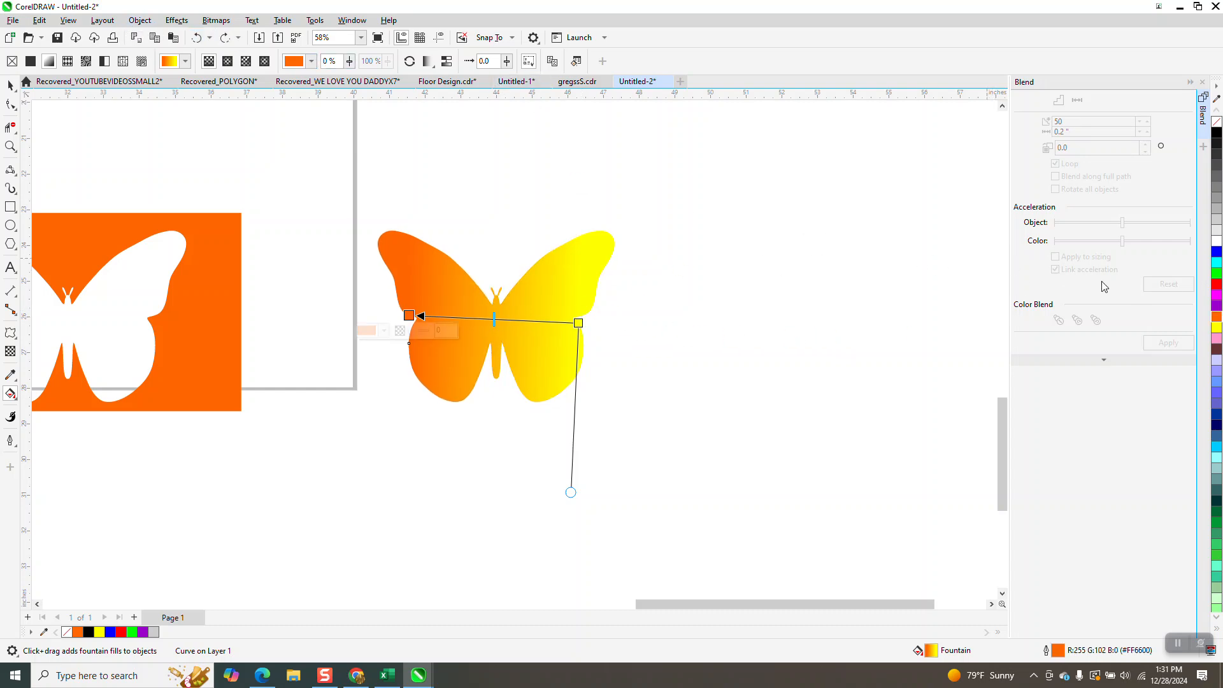
{"action": "left_click_drag", "start_coordinate": [1218, 320], "coordinate": [589, 326]}
{"action": "left_click", "coordinate": [691, 415]}
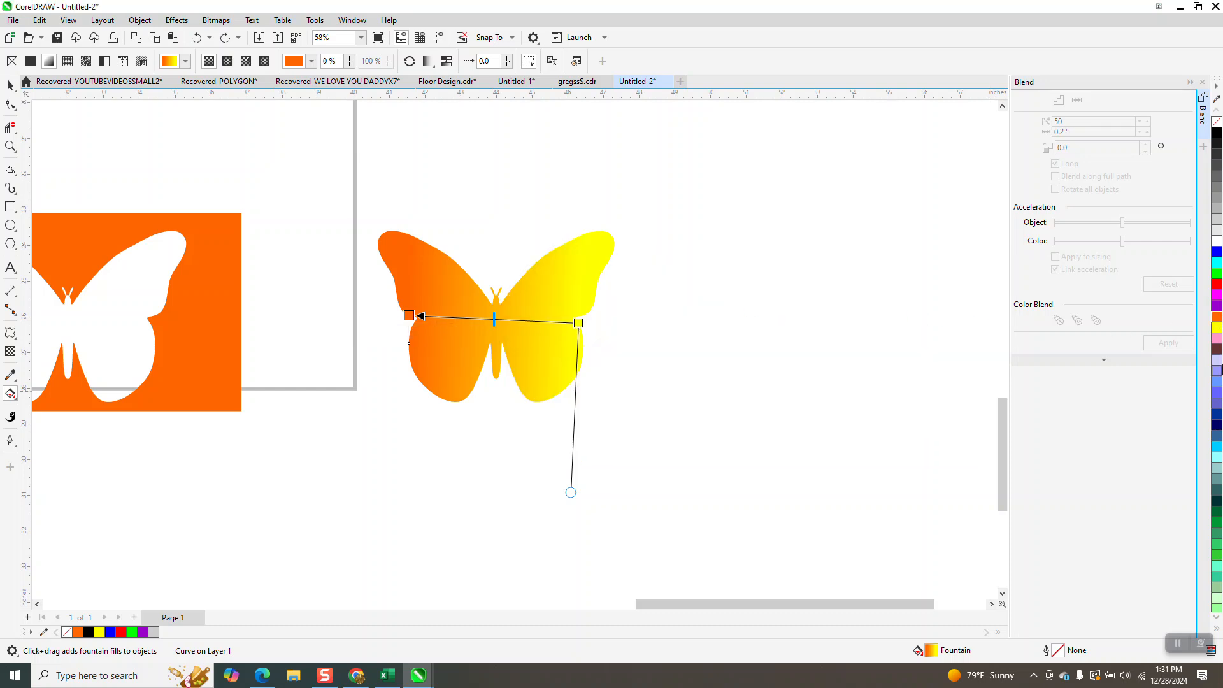
Set the fountain fill's right end to orange and add two yellow colour stops, one on each wing
{"action": "left_click_drag", "start_coordinate": [1202, 319], "coordinate": [581, 324]}
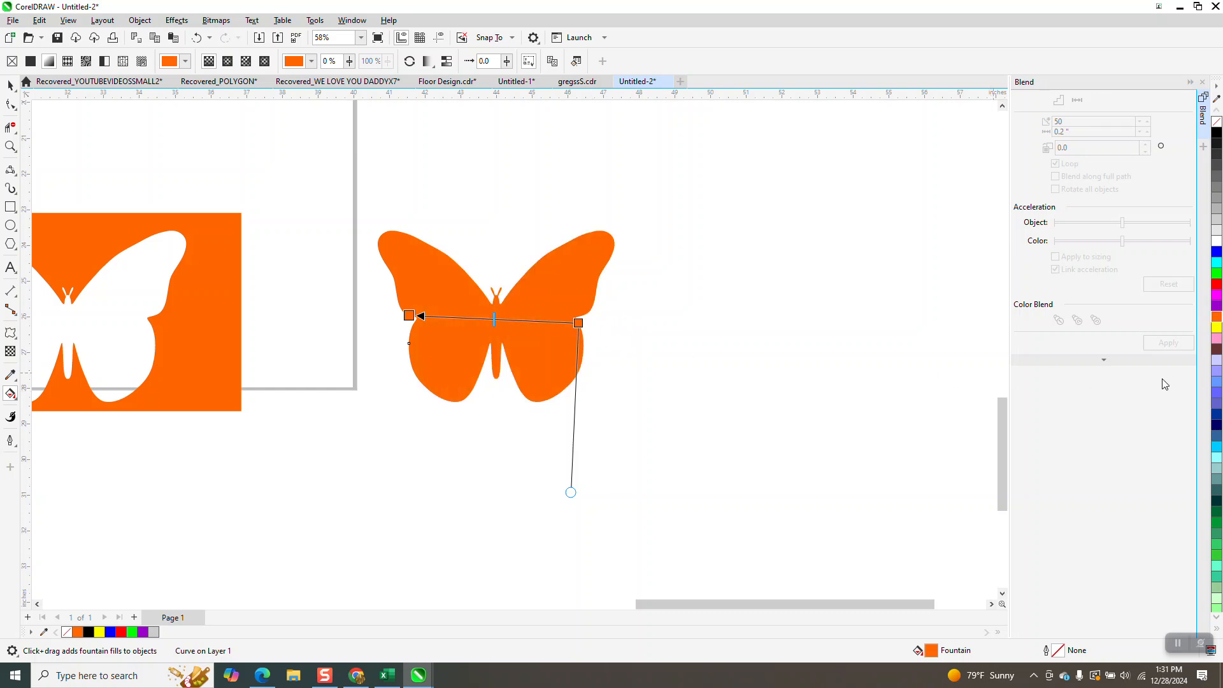
{"action": "left_click_drag", "start_coordinate": [1181, 332], "coordinate": [539, 321]}
{"action": "left_click_drag", "start_coordinate": [1218, 331], "coordinate": [464, 317]}
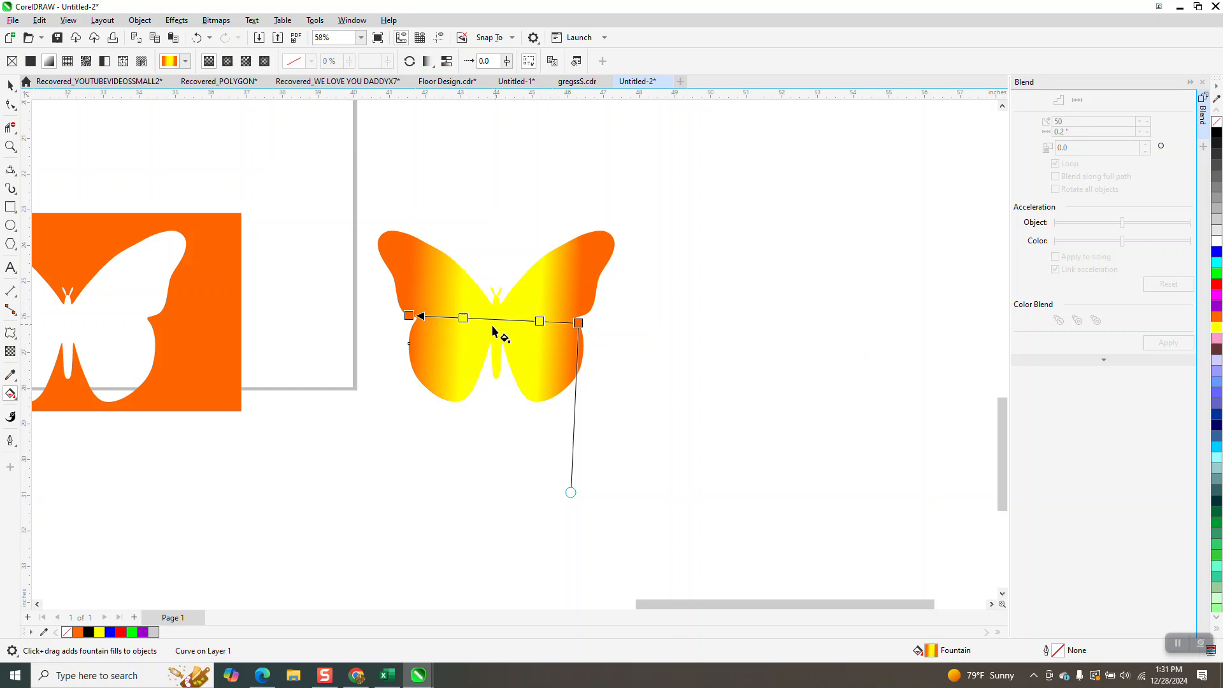
{"action": "left_click", "coordinate": [11, 85]}
{"action": "left_click_drag", "start_coordinate": [295, 159], "coordinate": [768, 474]}
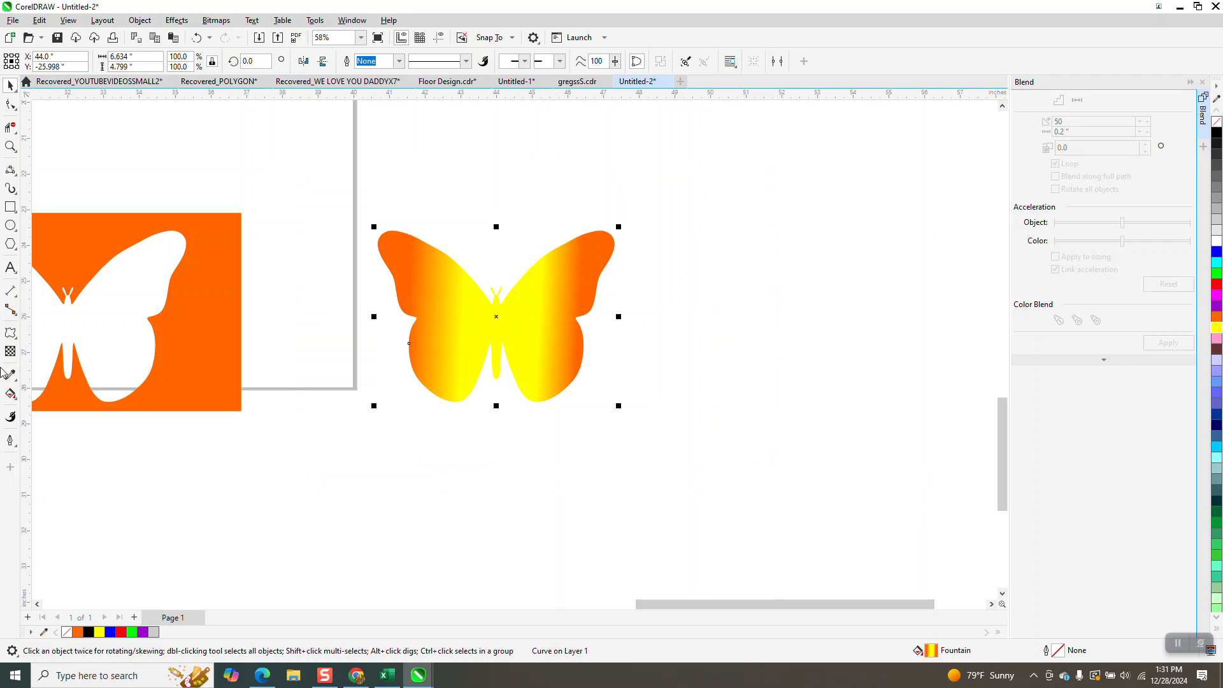
Add an orange colour stop at the middle of the butterfly's fountain fill, over the body
{"action": "left_click", "coordinate": [11, 397]}
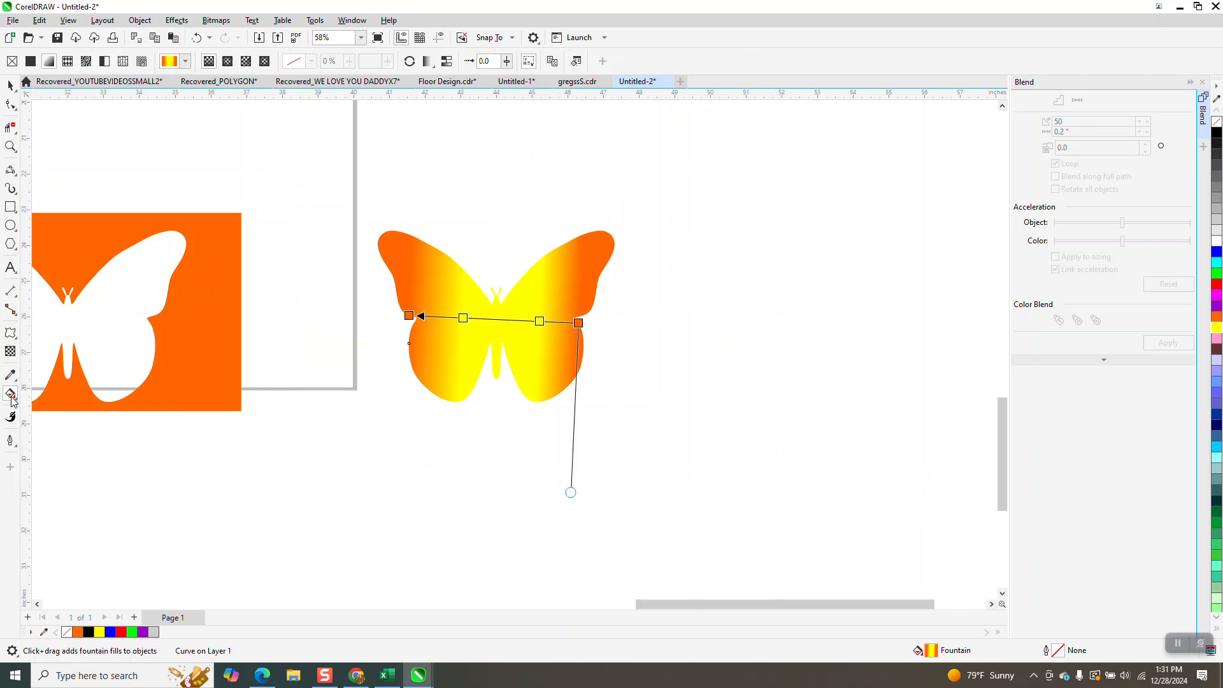
{"action": "left_click", "coordinate": [447, 61]}
{"action": "left_click", "coordinate": [447, 63]}
{"action": "left_click_drag", "start_coordinate": [1217, 322], "coordinate": [502, 320]}
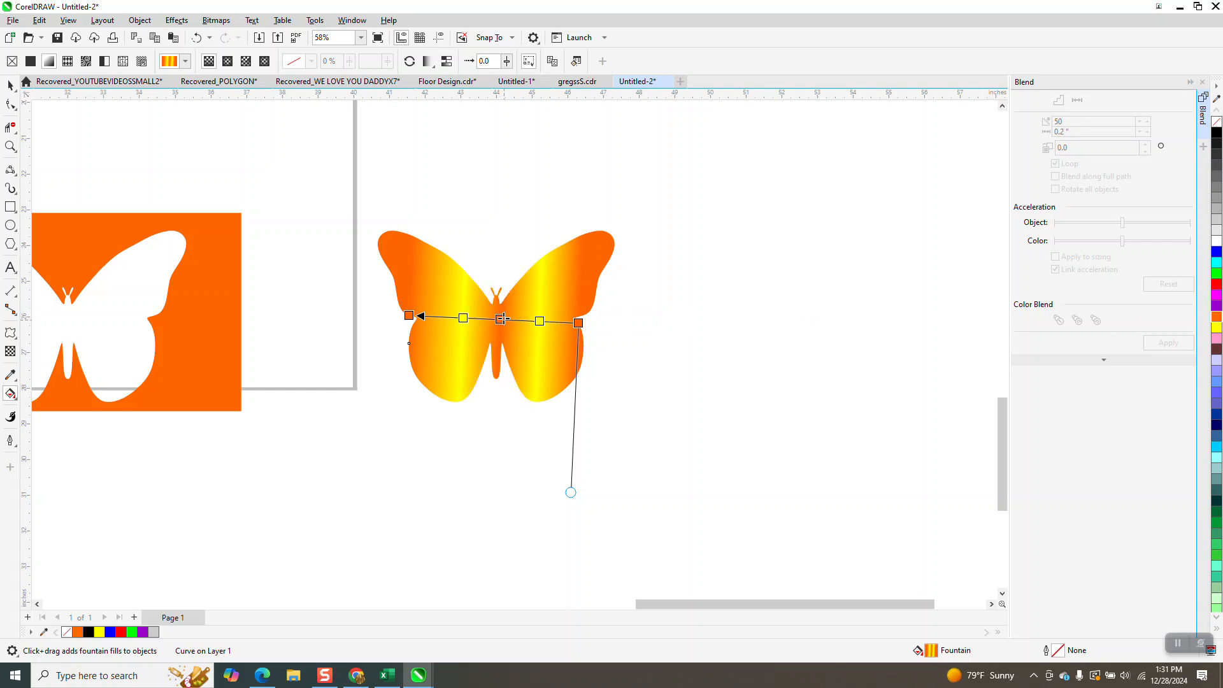
Delete the red-outlined rectangle around the orange line butterfly
{"action": "scroll", "coordinate": [521, 320], "scroll_direction": "down", "scroll_amount": 2}
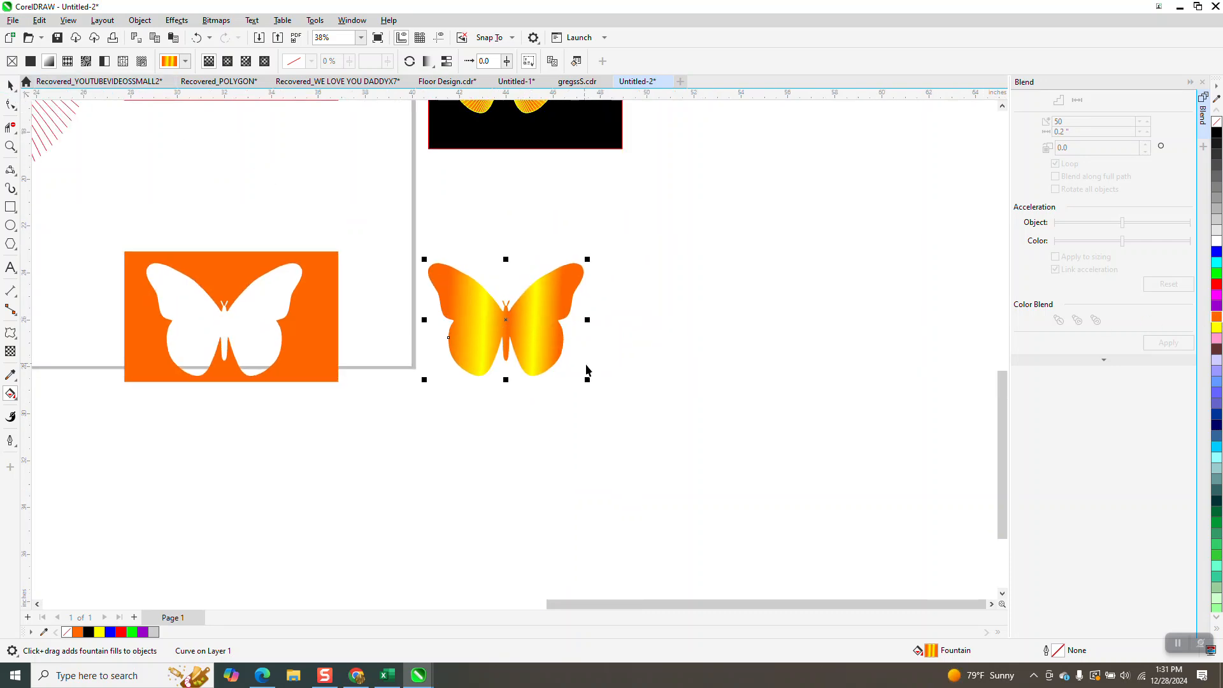
{"action": "scroll", "coordinate": [592, 376], "scroll_direction": "down", "scroll_amount": 1}
{"action": "key", "text": "space"}
{"action": "scroll", "coordinate": [624, 420], "scroll_direction": "down", "scroll_amount": 4}
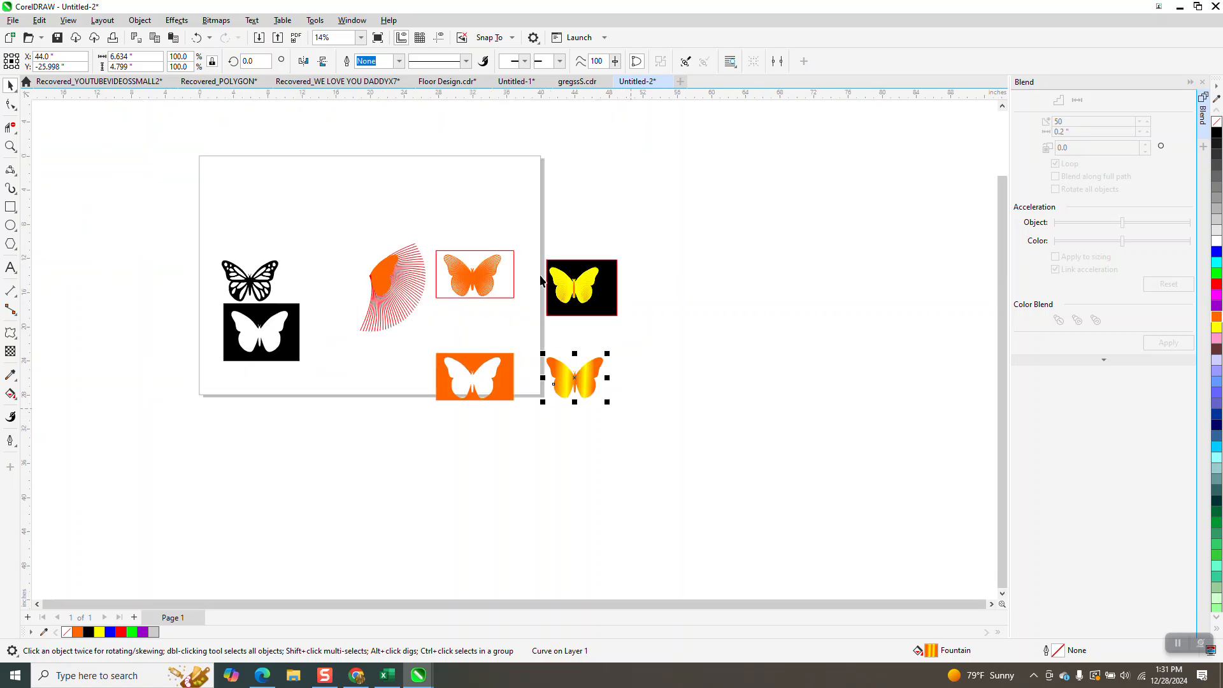
{"action": "left_click", "coordinate": [513, 268]}
{"action": "key", "text": "Delete"}
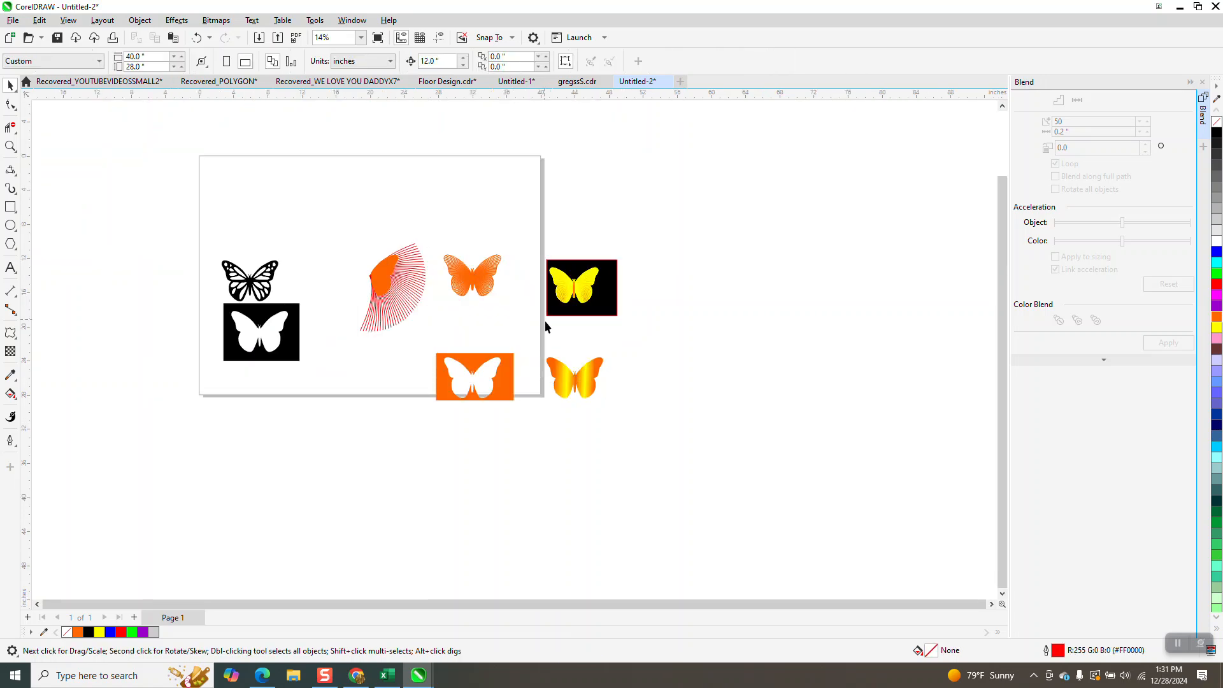
Move the gradient butterfly silhouette 12 in up and 12 in left onto the orange line butterfly
{"action": "left_click_drag", "start_coordinate": [635, 433], "coordinate": [637, 427]}
{"action": "key", "text": "Up"}
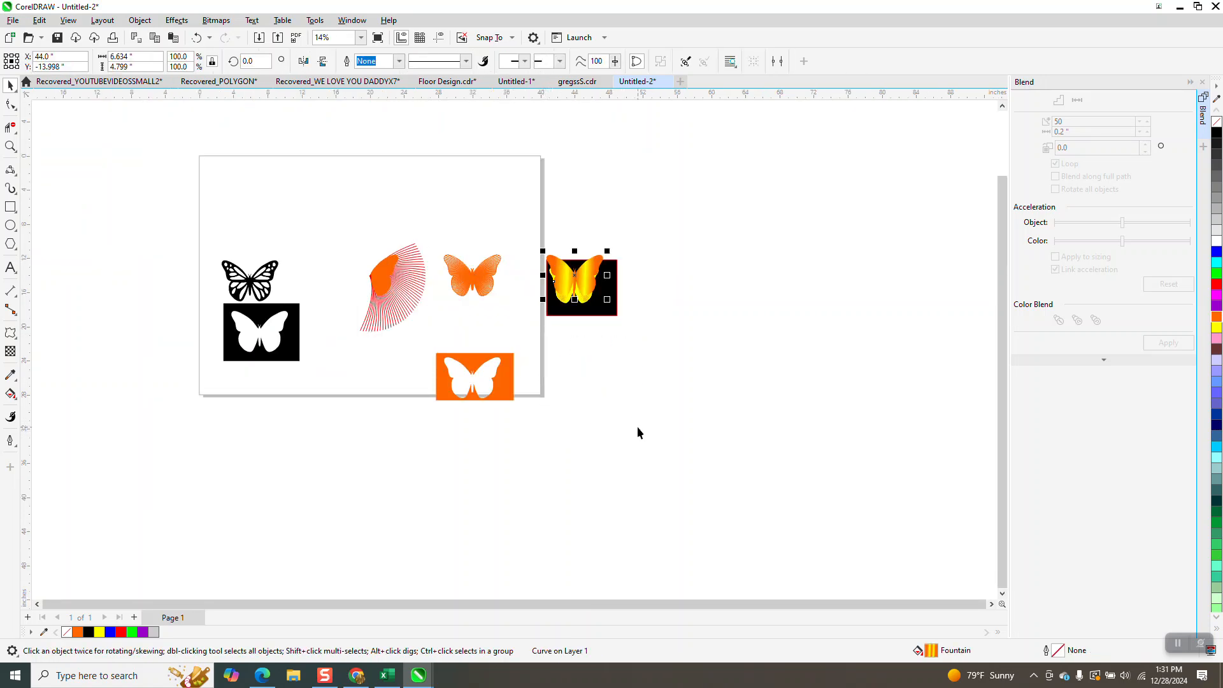
{"action": "key", "text": "Left"}
Send the gradient silhouette to the back of the page, behind the orange wing curves
{"action": "left_click", "coordinate": [9, 148]}
{"action": "left_click_drag", "start_coordinate": [446, 252], "coordinate": [517, 319]}
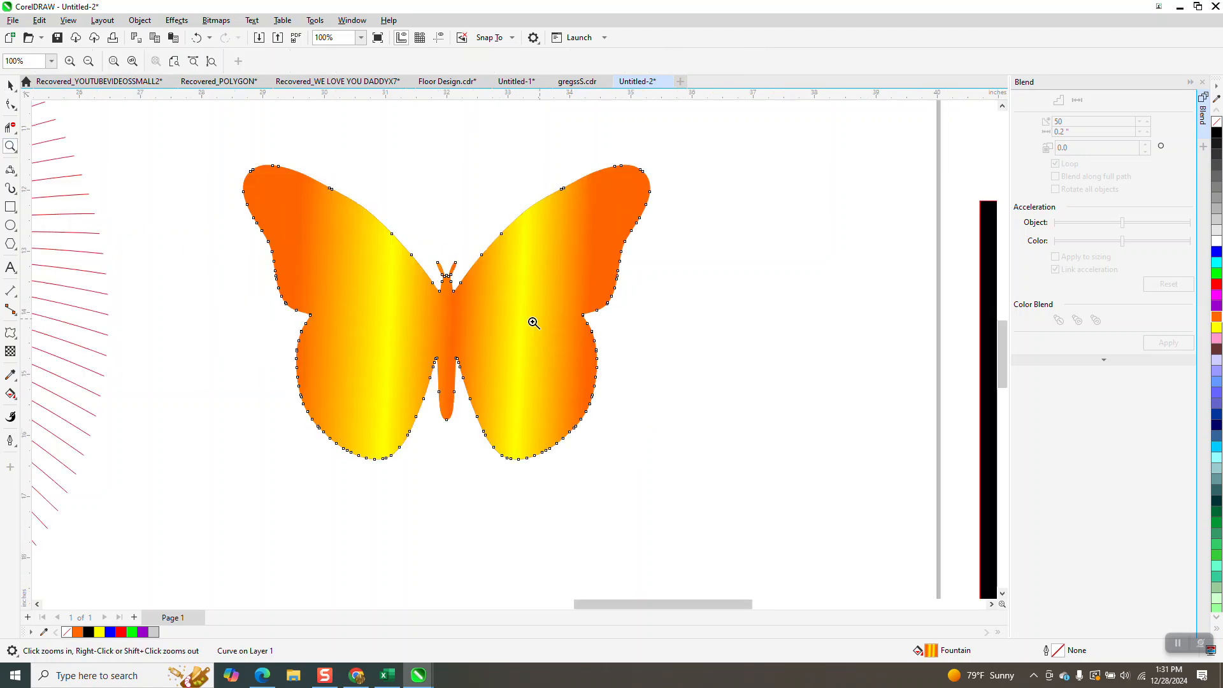
{"action": "left_click", "coordinate": [11, 85]}
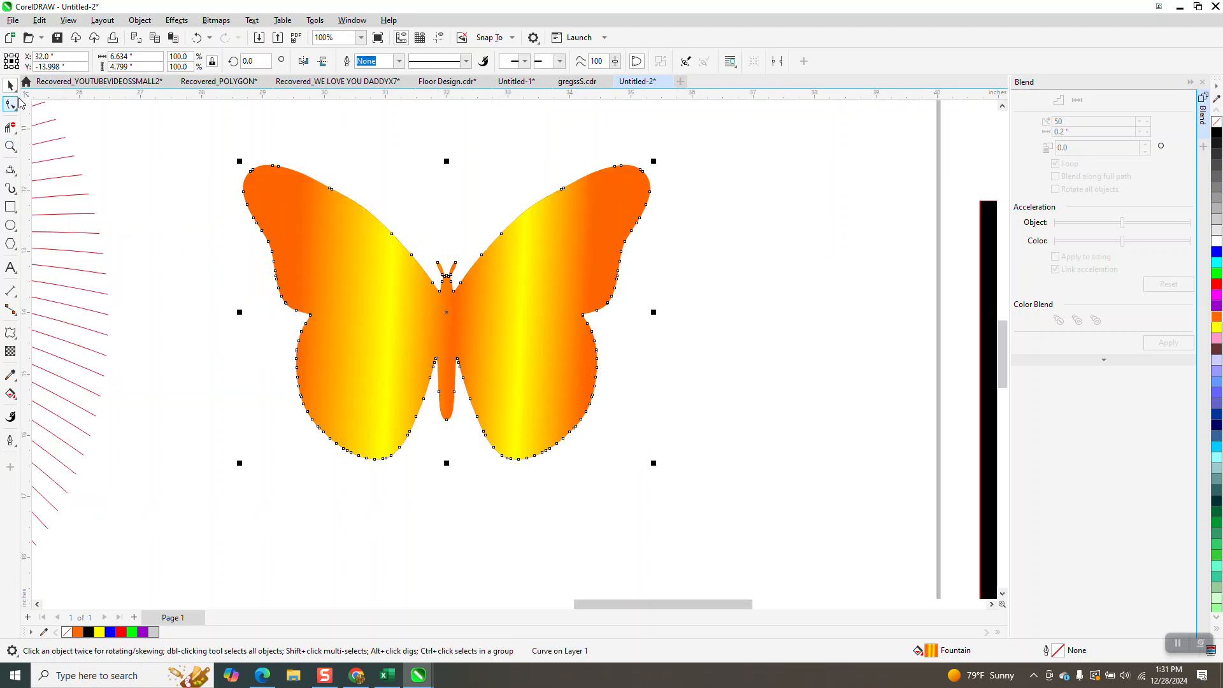
{"action": "left_click", "coordinate": [142, 24]}
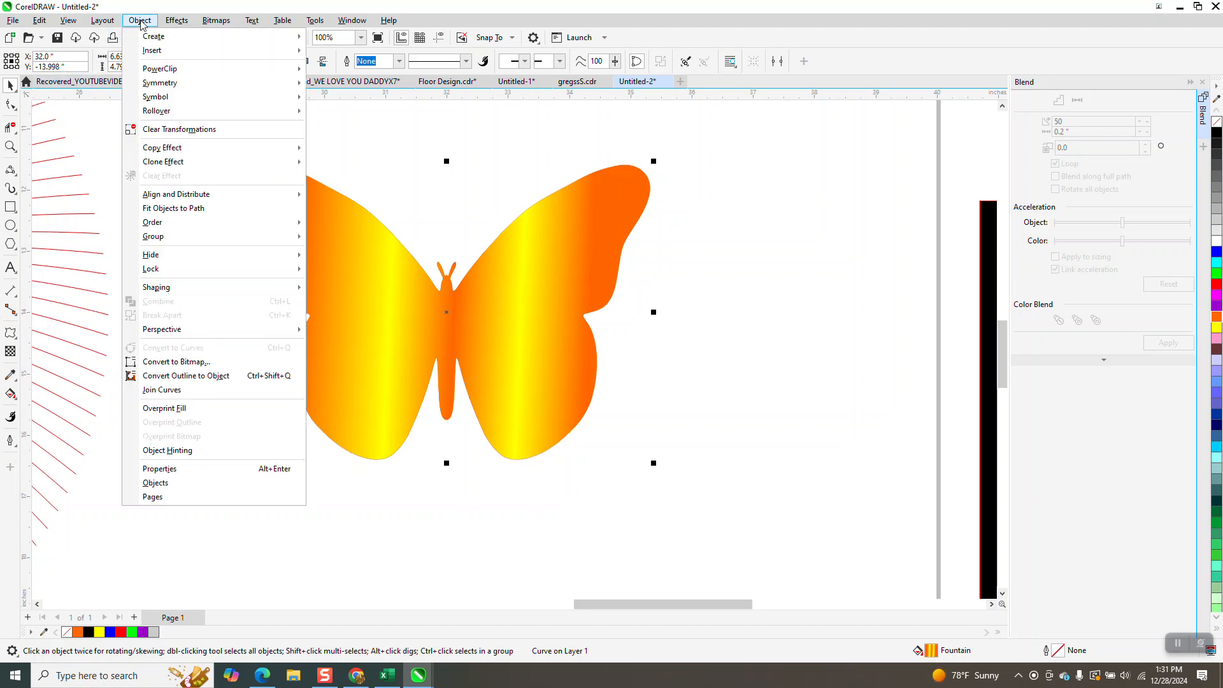
{"action": "mouse_move", "coordinate": [286, 222]}
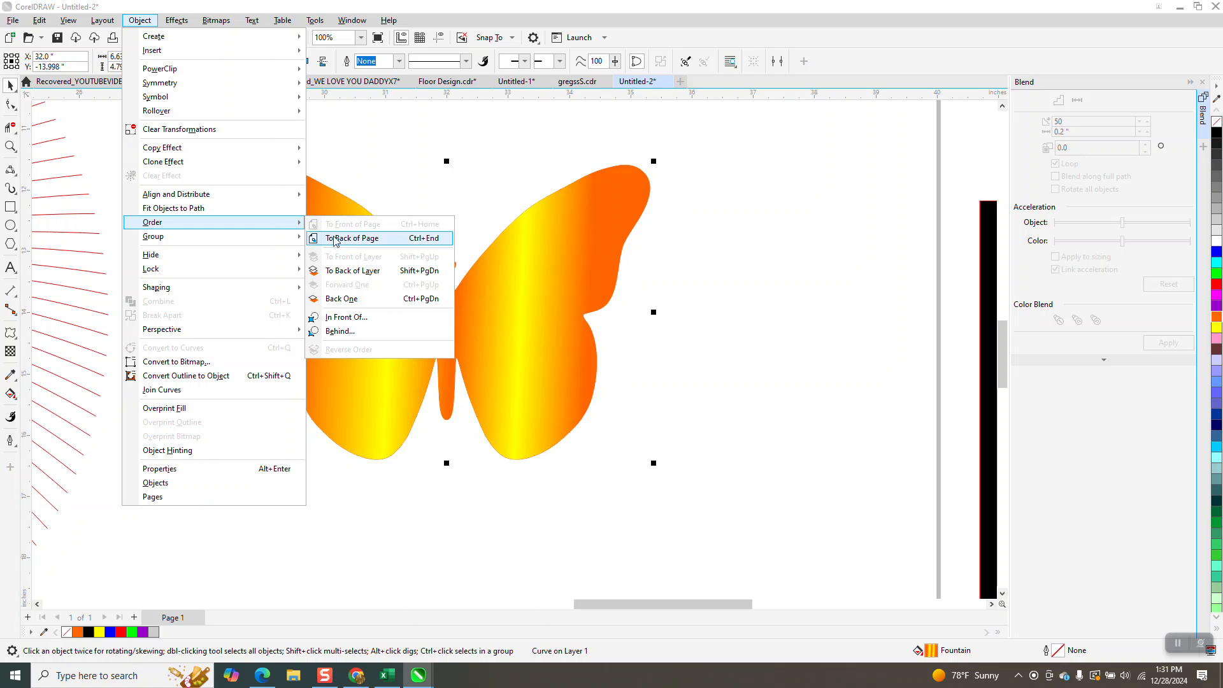
{"action": "left_click", "coordinate": [333, 238]}
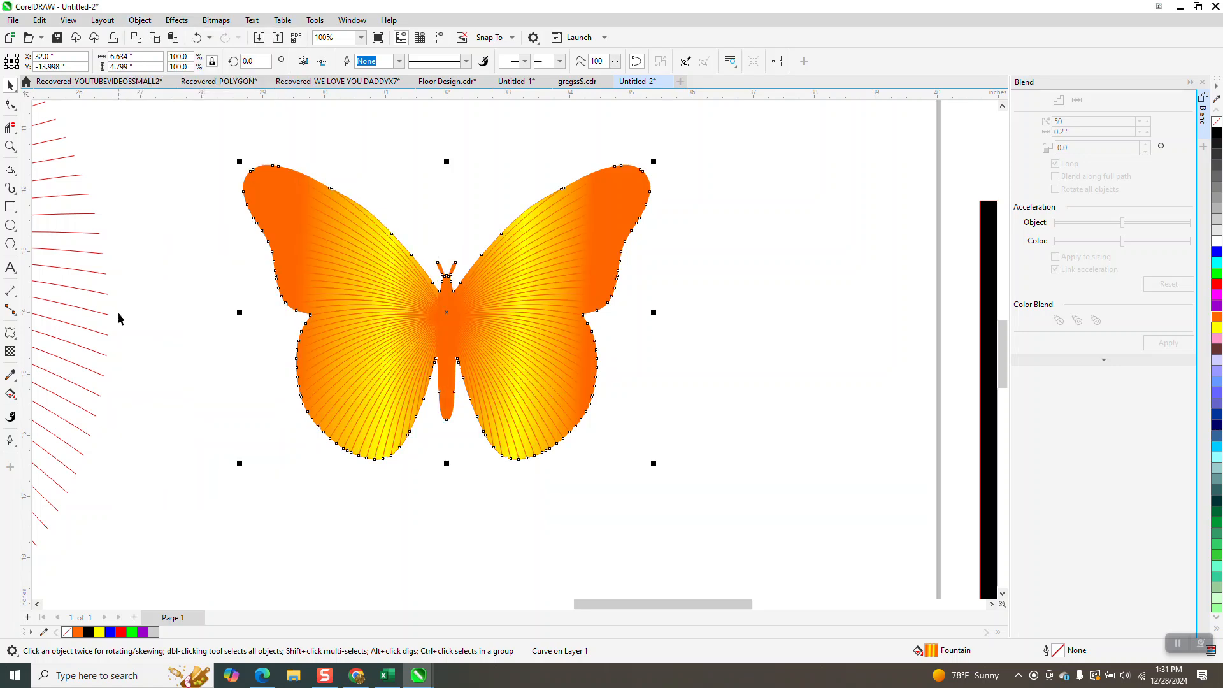
Move the reference's black rectangle over the new butterfly and send it to the back of the page
{"action": "scroll", "coordinate": [118, 318], "scroll_direction": "down", "scroll_amount": 1}
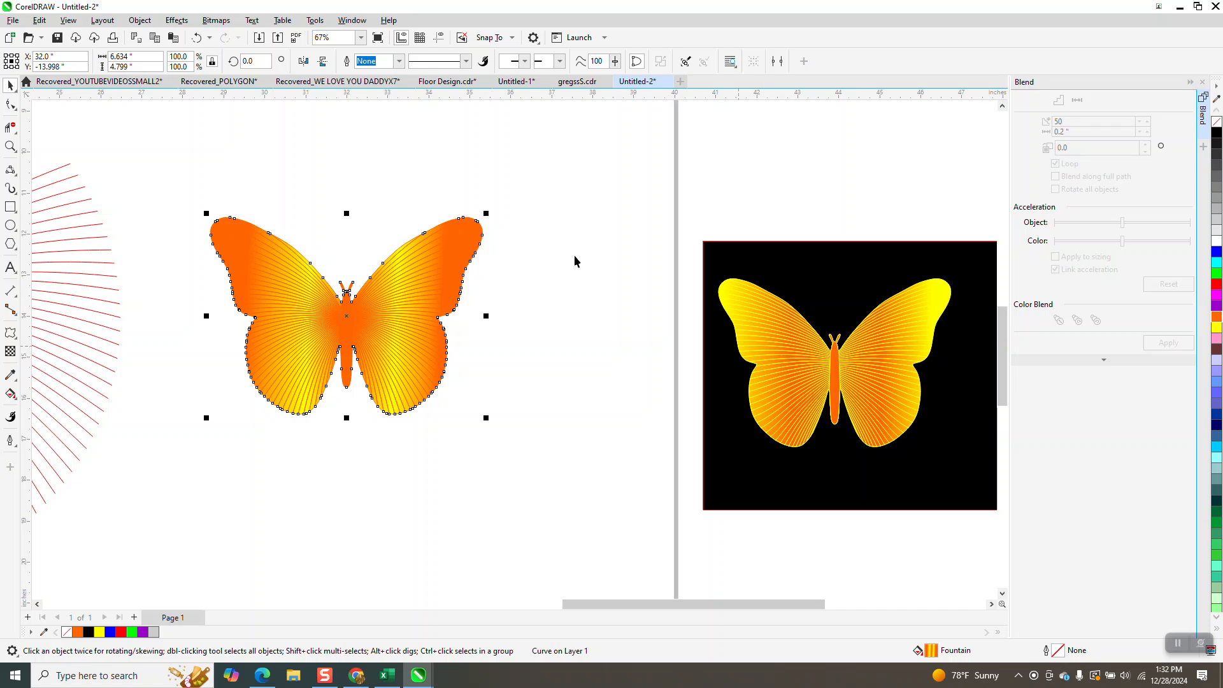
{"action": "left_click_drag", "start_coordinate": [712, 317], "coordinate": [197, 248]}
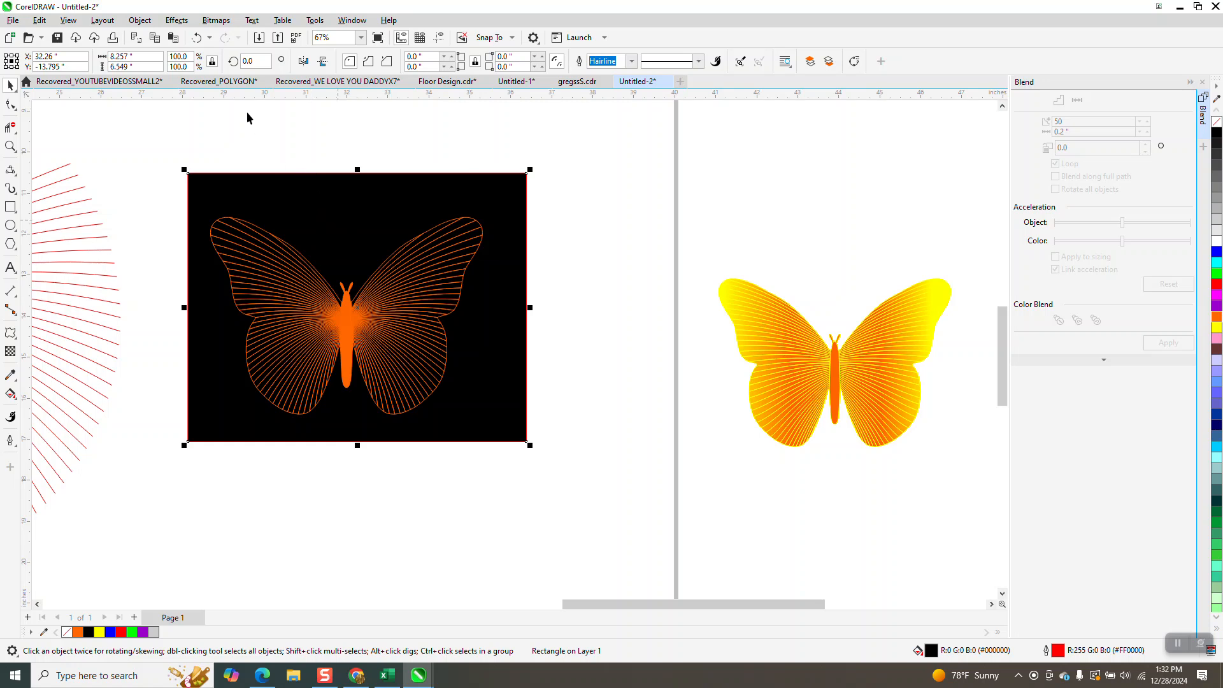
{"action": "left_click", "coordinate": [142, 21]}
{"action": "mouse_move", "coordinate": [189, 226]}
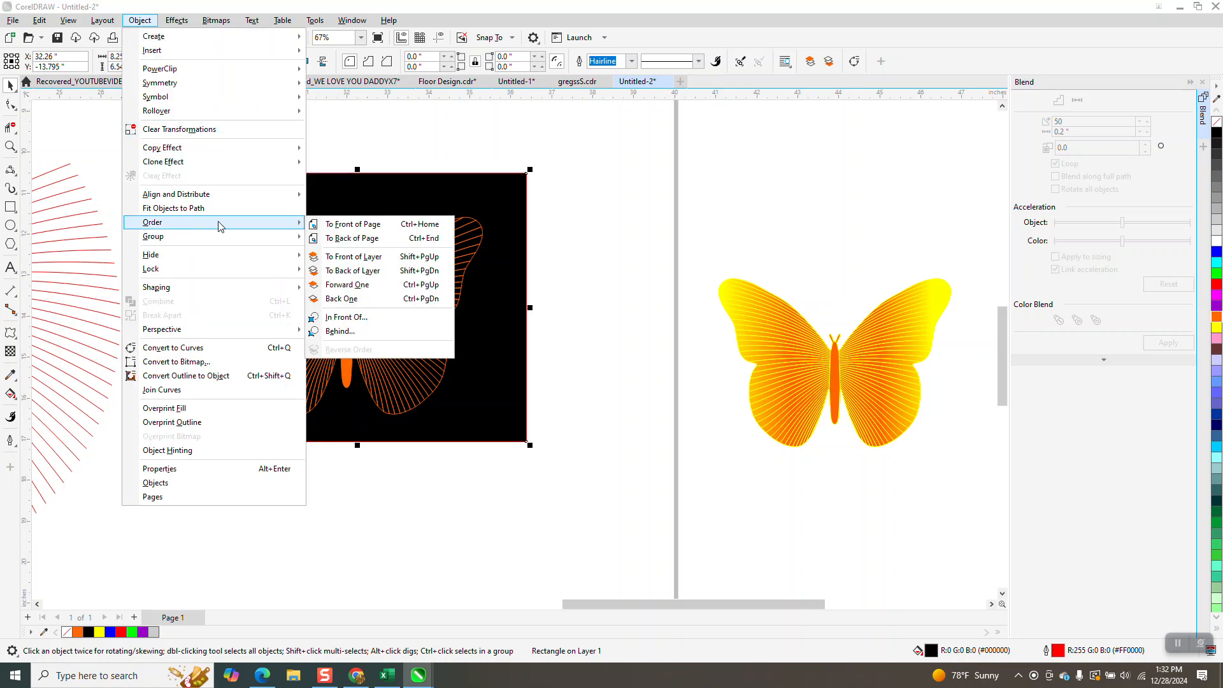
{"action": "left_click", "coordinate": [341, 238]}
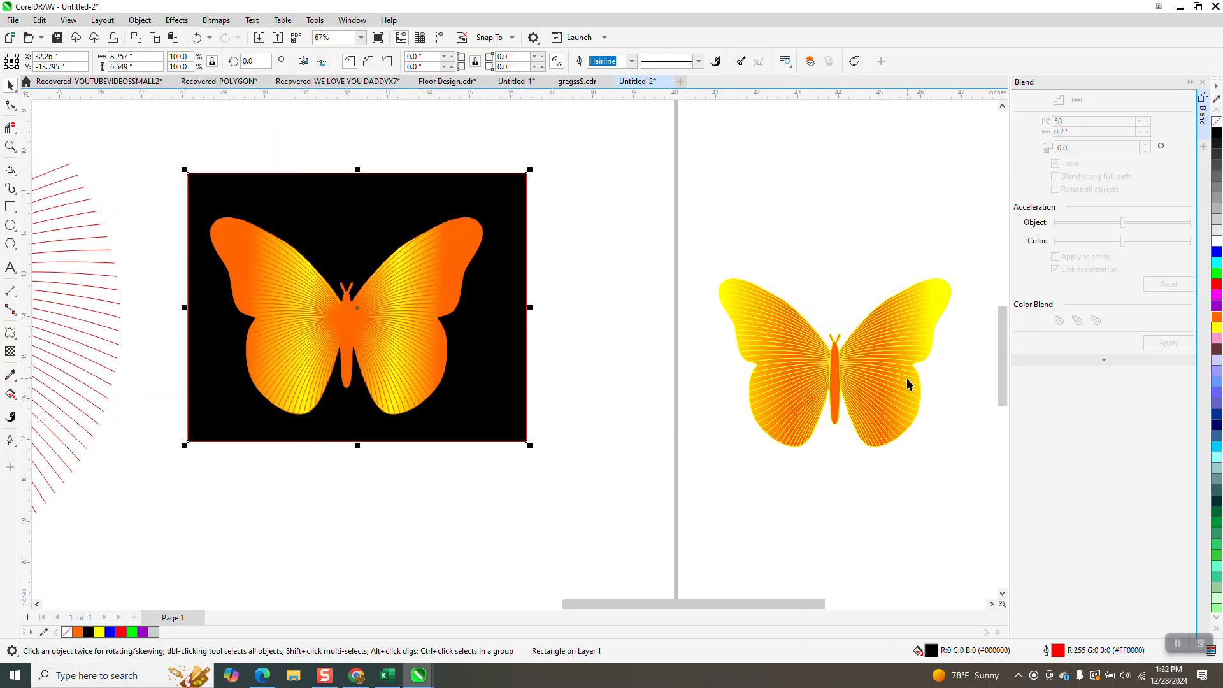
Move the black rectangle from the new butterfly back behind the yellow-edged reference butterfly
{"action": "left_click", "coordinate": [10, 146]}
{"action": "left_click_drag", "start_coordinate": [326, 262], "coordinate": [491, 383]}
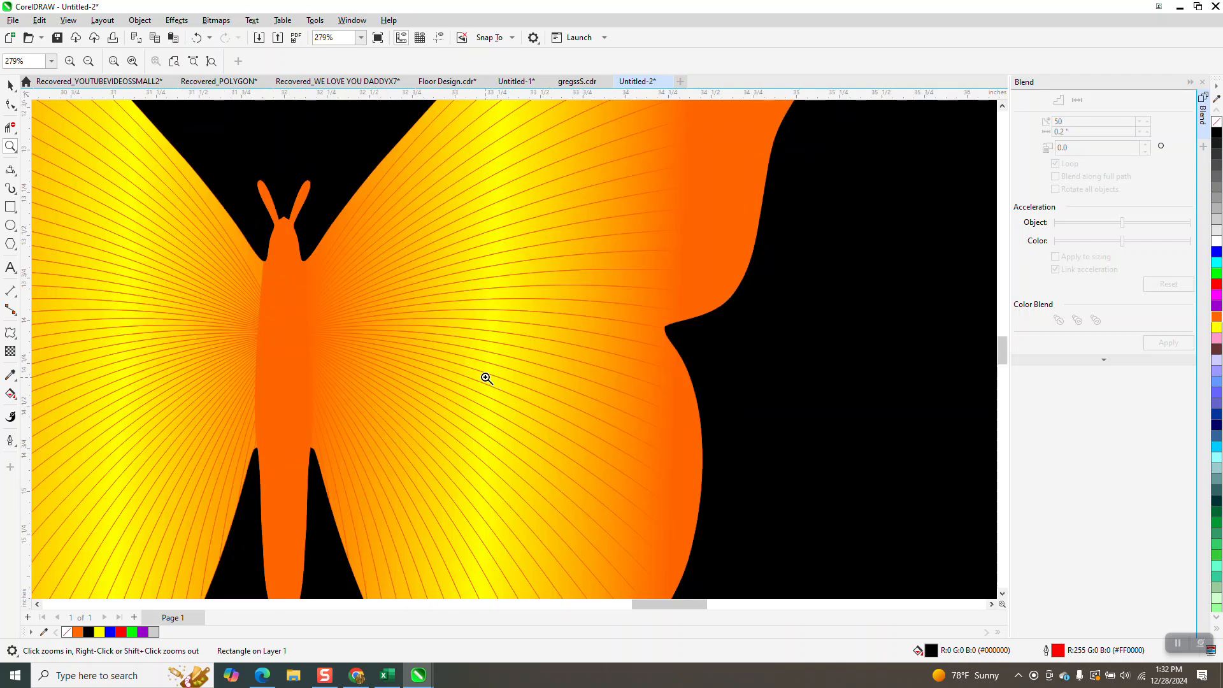
{"action": "right_click", "coordinate": [486, 376]}
{"action": "scroll", "coordinate": [514, 336], "scroll_direction": "down", "scroll_amount": 2}
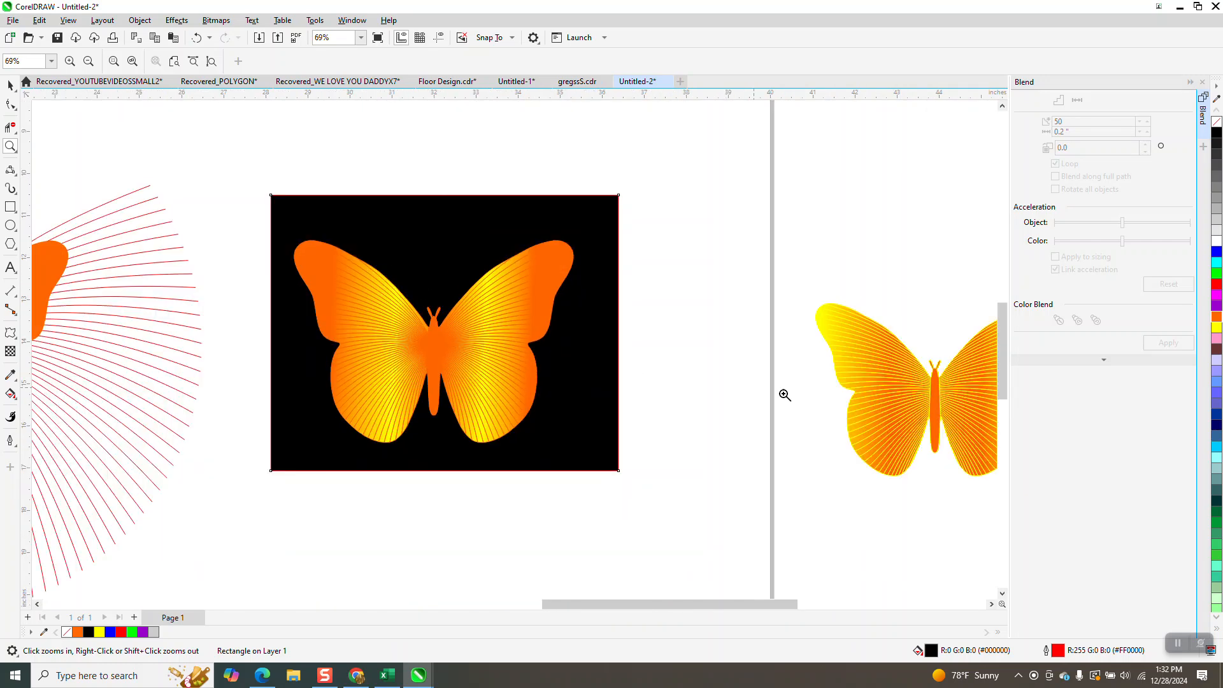
{"action": "scroll", "coordinate": [732, 379], "scroll_direction": "down", "scroll_amount": 1}
{"action": "left_click", "coordinate": [10, 85]}
{"action": "left_click", "coordinate": [625, 348]}
{"action": "left_click_drag", "start_coordinate": [625, 348], "coordinate": [955, 395]}
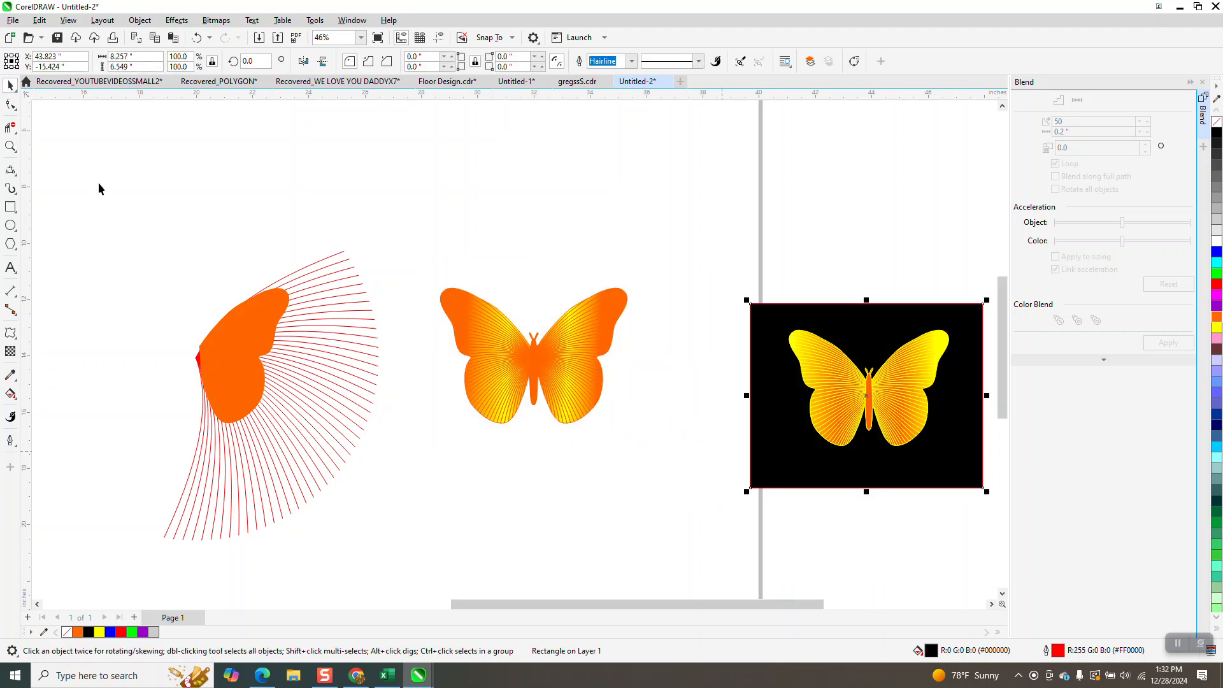
{"action": "left_click", "coordinate": [10, 145]}
{"action": "left_click_drag", "start_coordinate": [783, 311], "coordinate": [962, 476]}
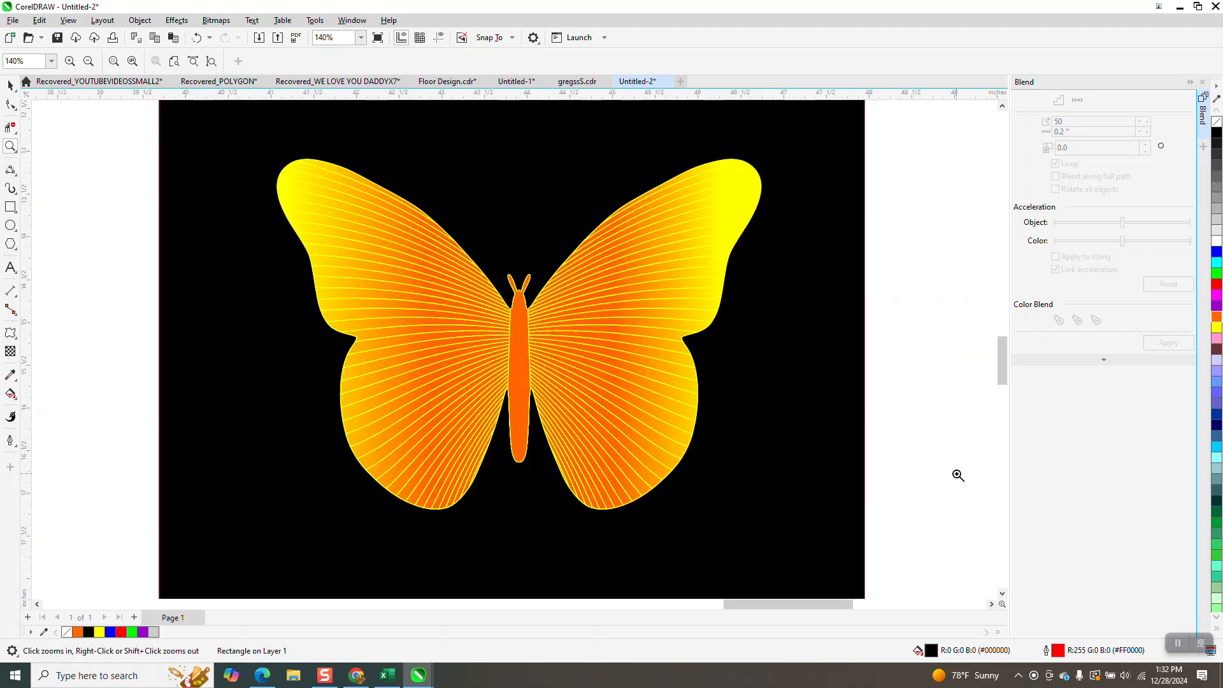